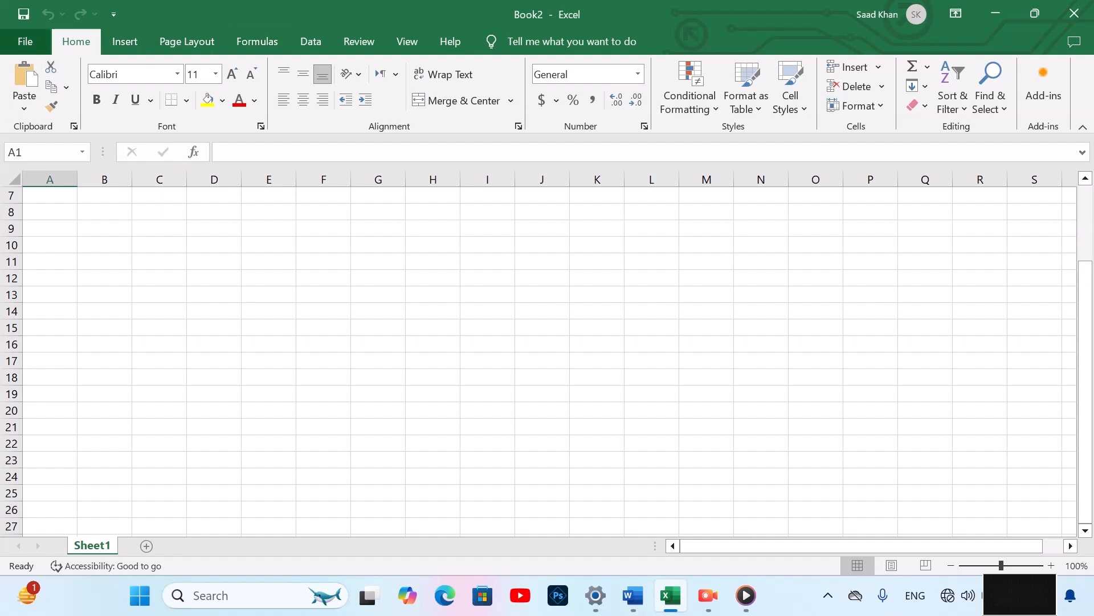
Save the new workbook as Book2 in the Documents folder on This PC.
click(26, 41)
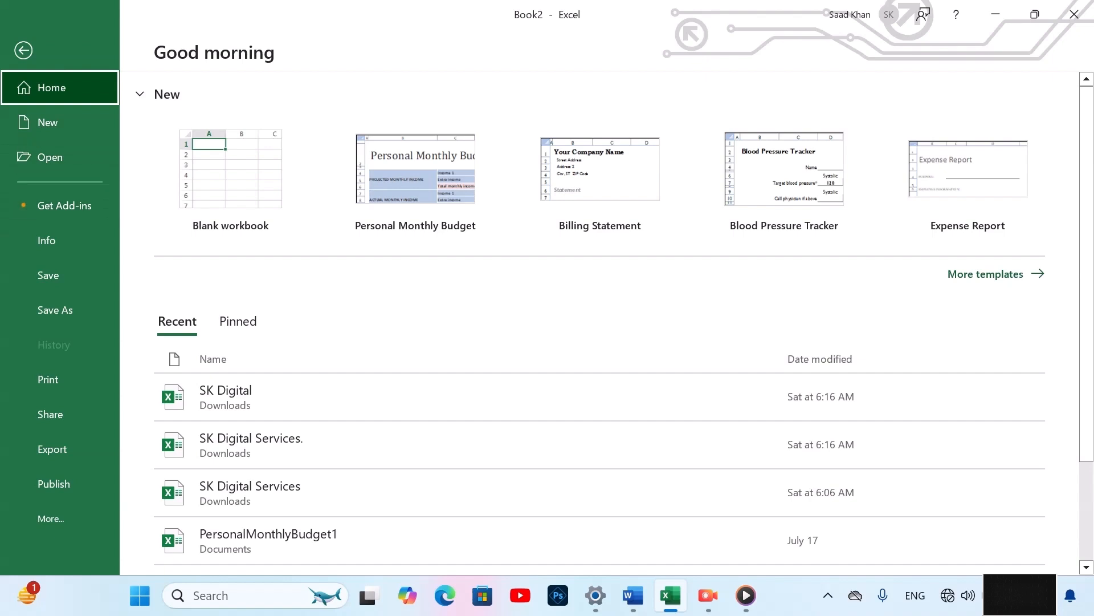
click(54, 310)
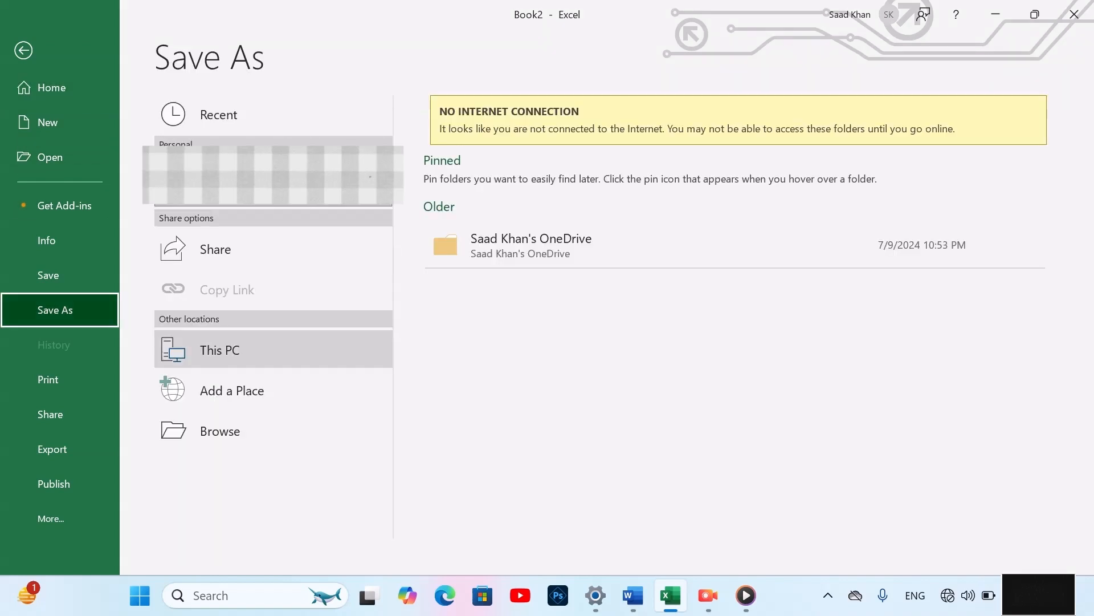
click(219, 350)
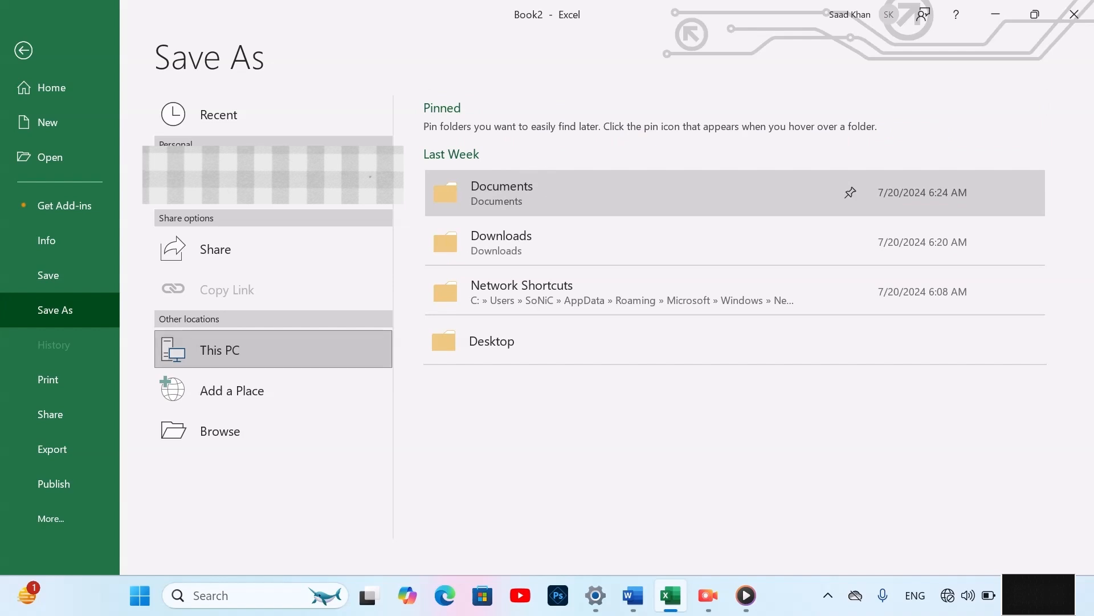
click(502, 192)
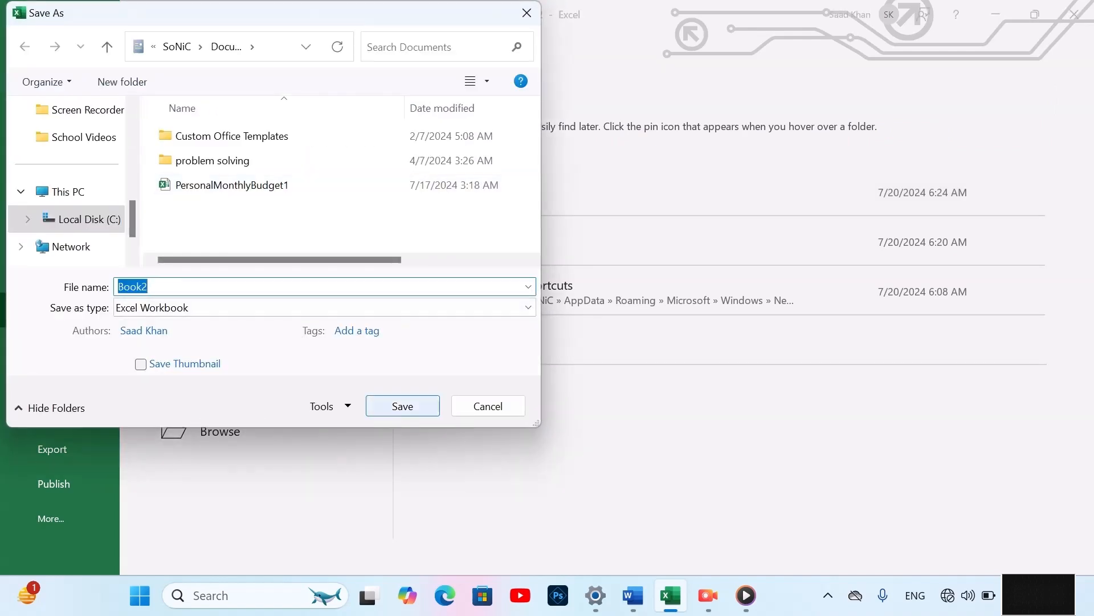
click(403, 406)
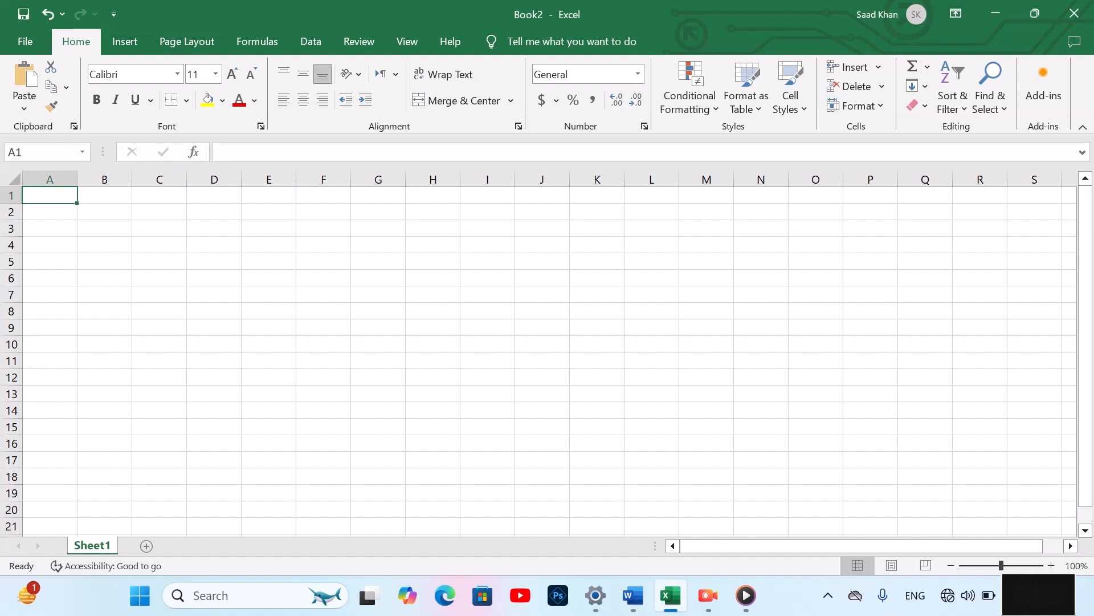
click(177, 74)
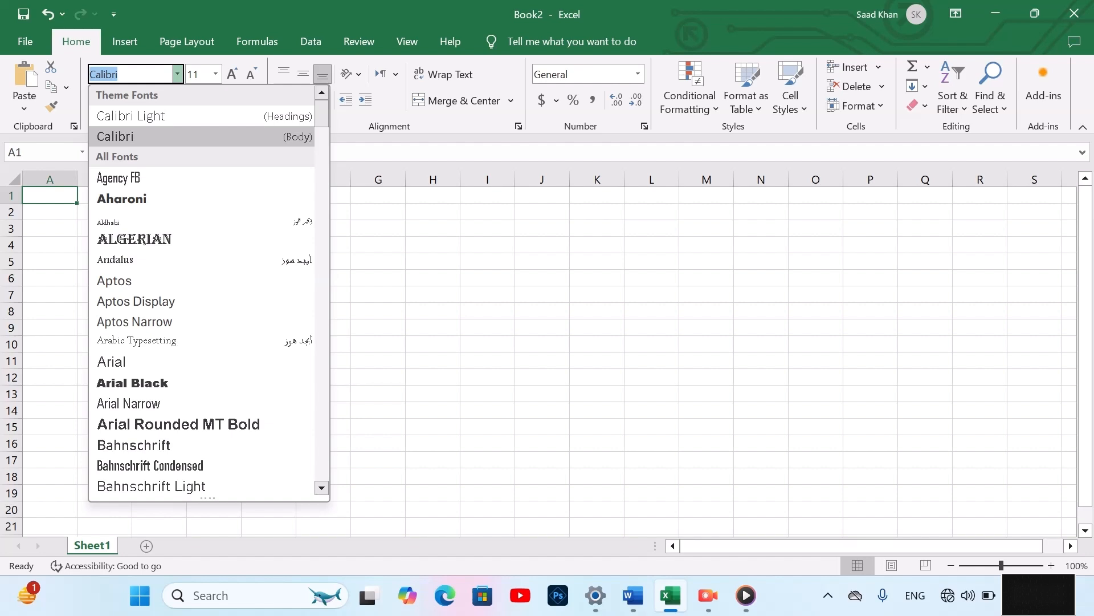
click(177, 74)
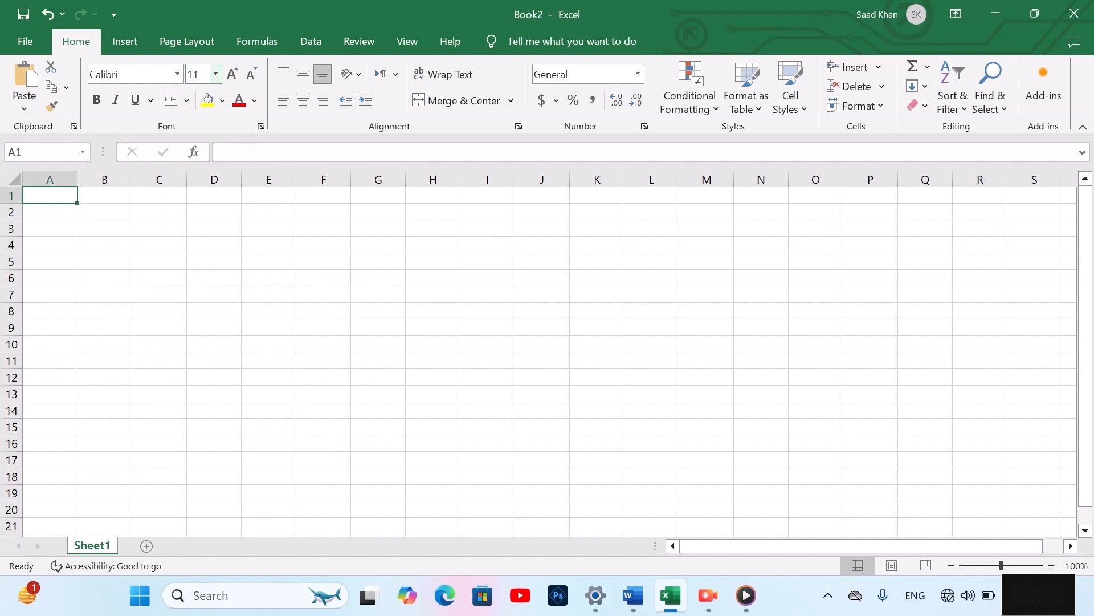
click(215, 74)
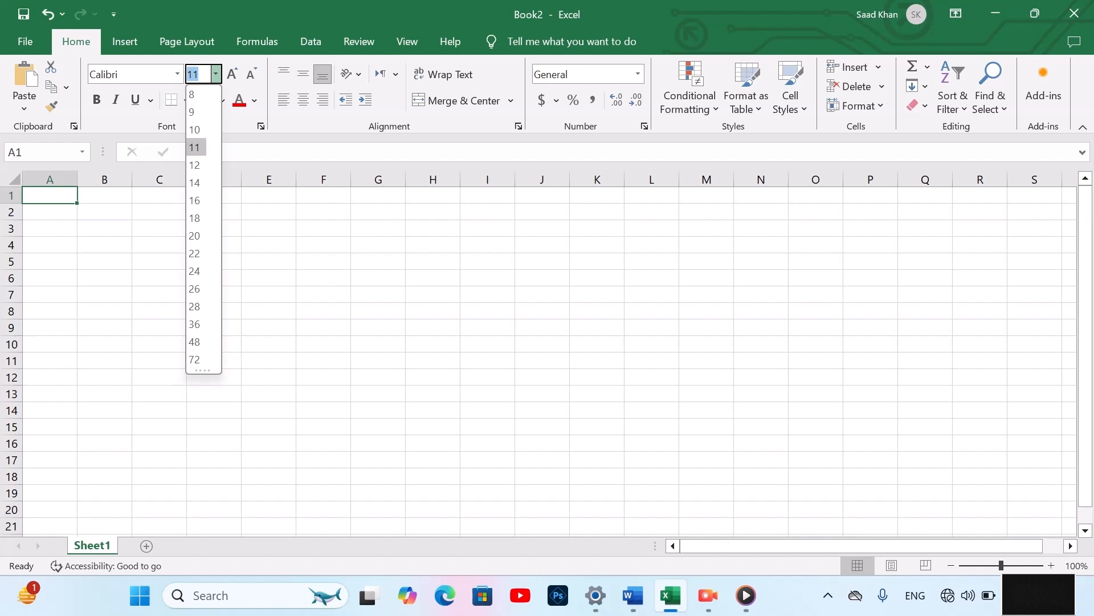
click(195, 147)
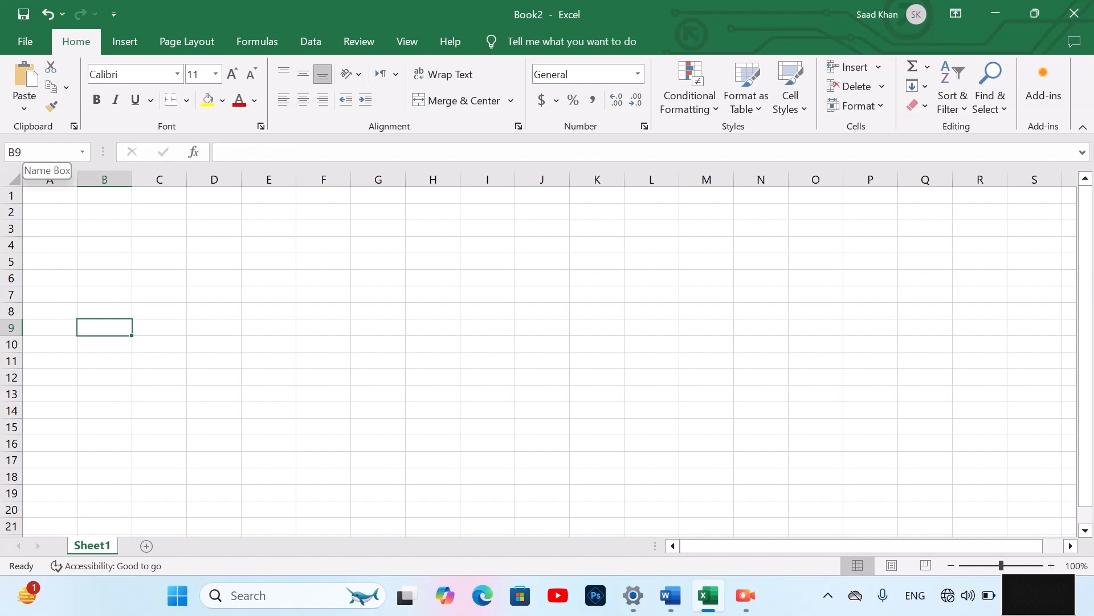
click(34, 152)
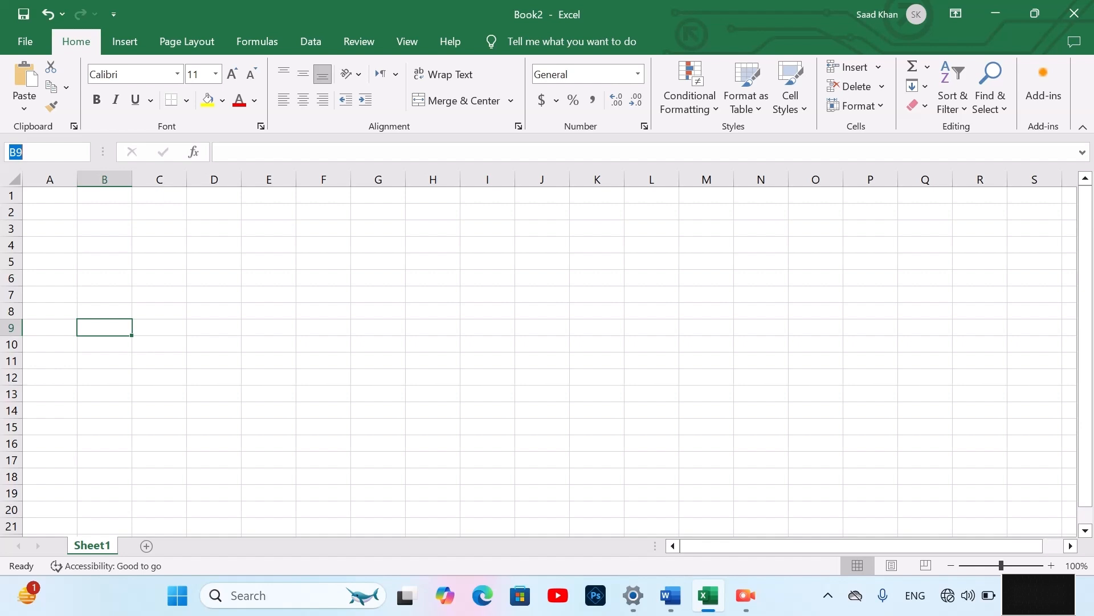
key(Escape)
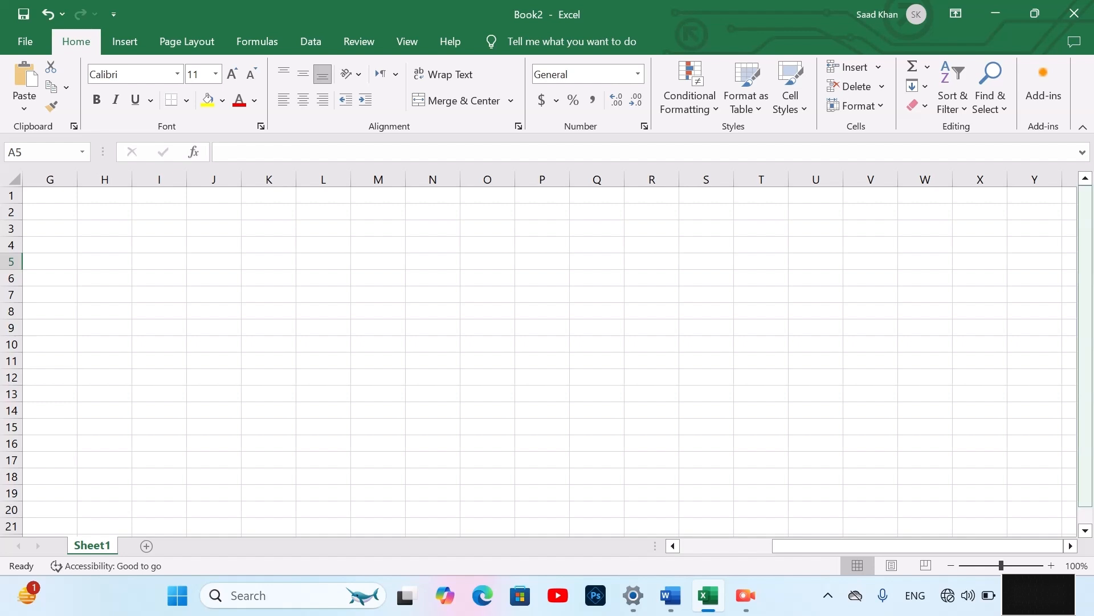
click(1085, 291)
click(1085, 291)
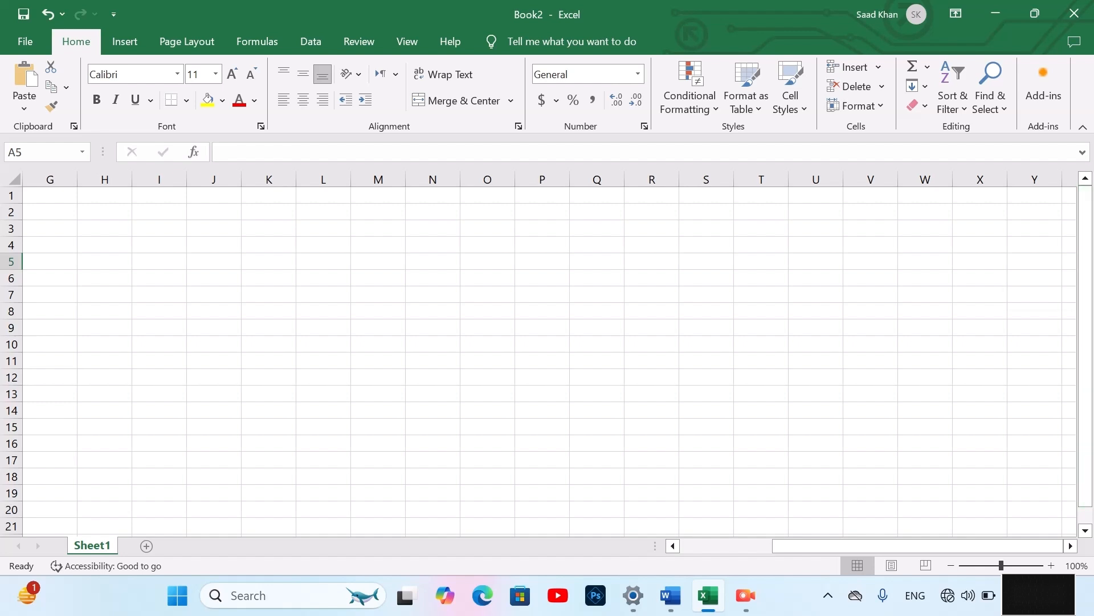
scroll(547, 354, right, 3)
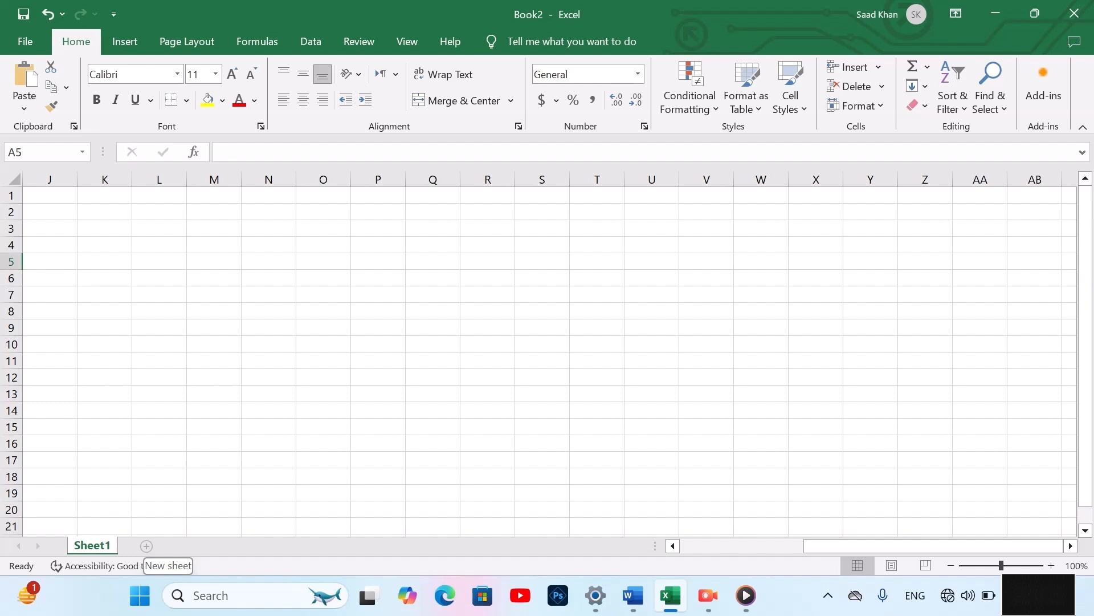
Add Sheet2 and Sheet3 to the workbook and begin renaming the first sheet tab.
click(146, 546)
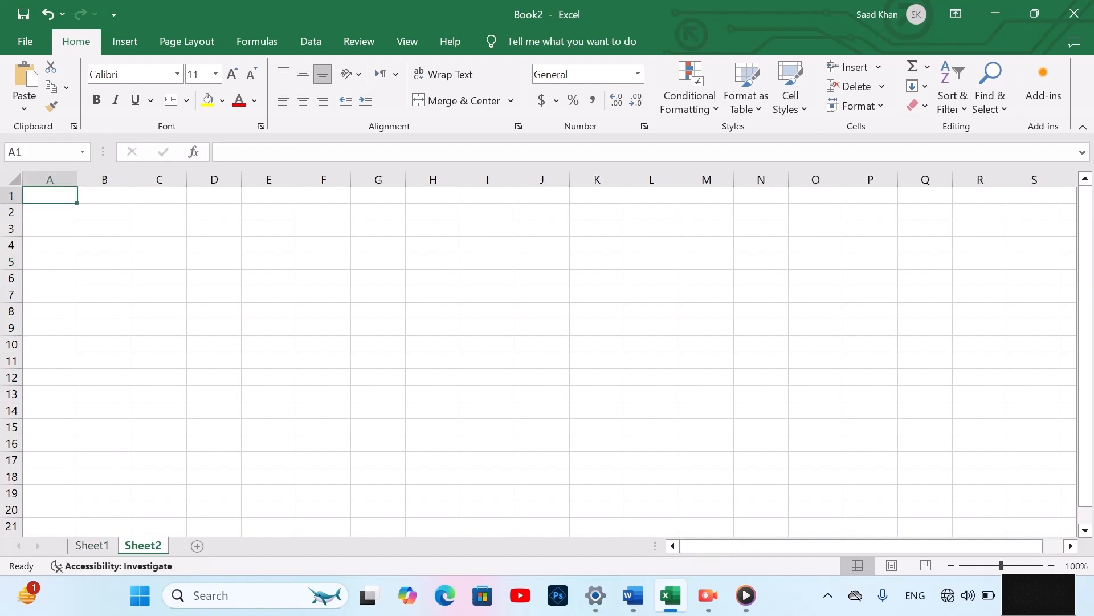
click(197, 545)
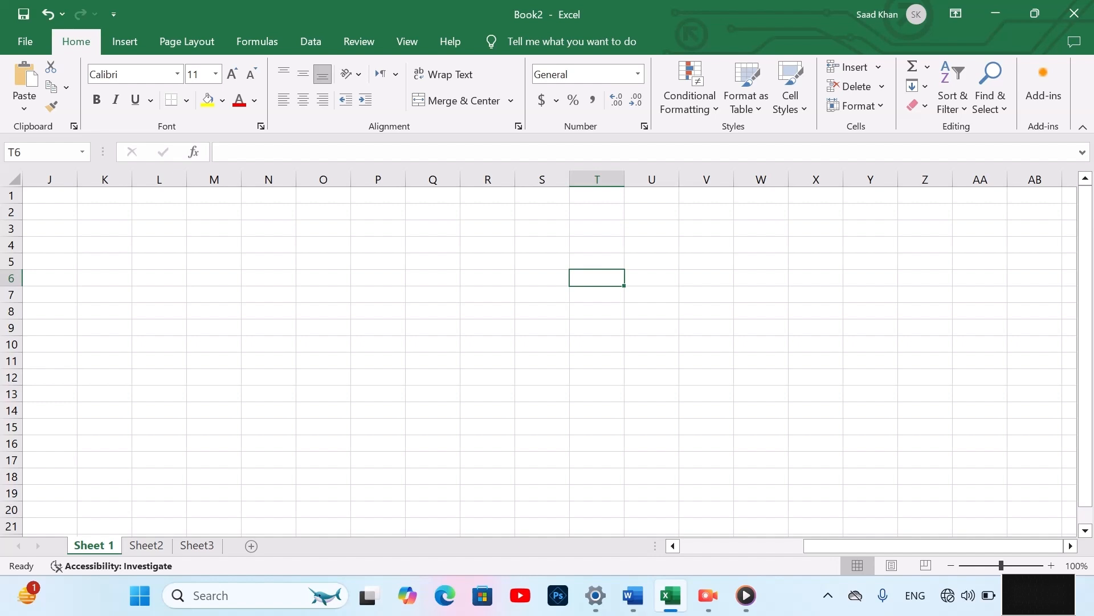
double_click(94, 546)
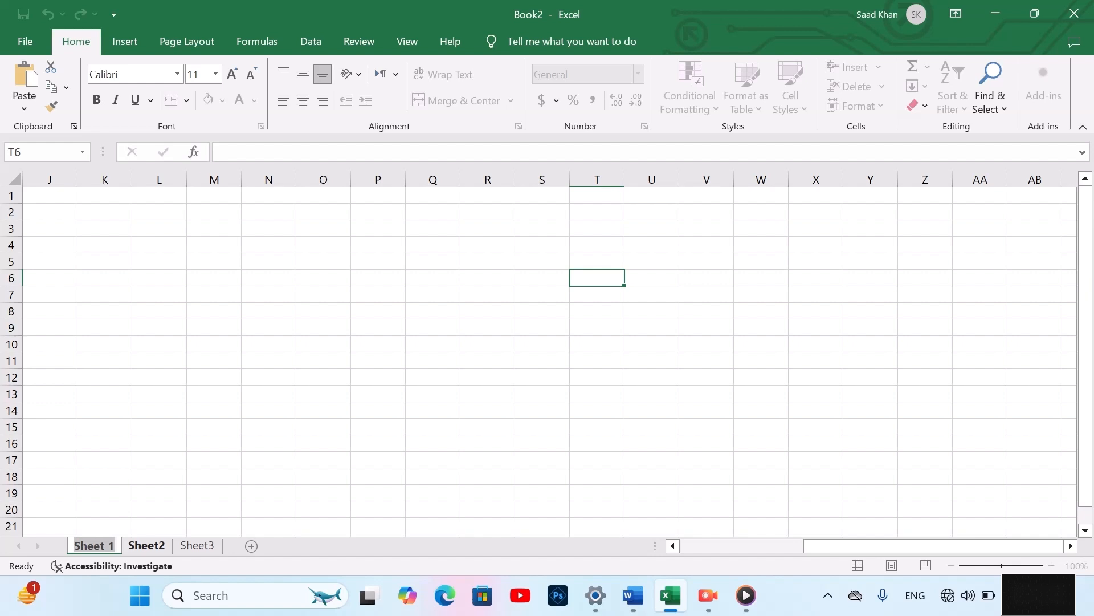
Rename the first sheet tab to the author's full name and return to cell A1.
key(BackSpace)
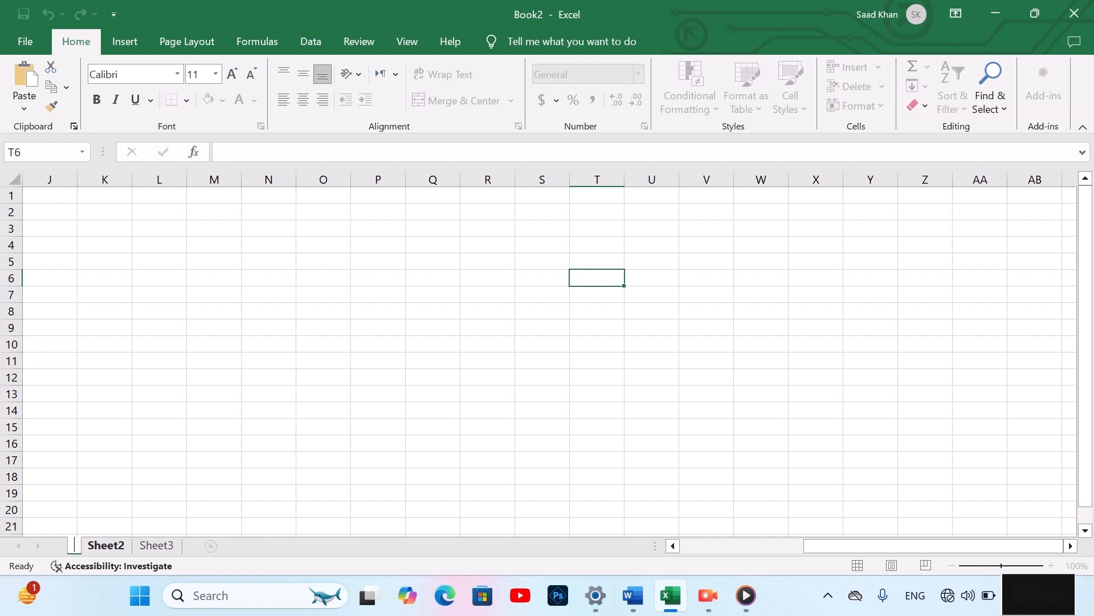
text(Saad)
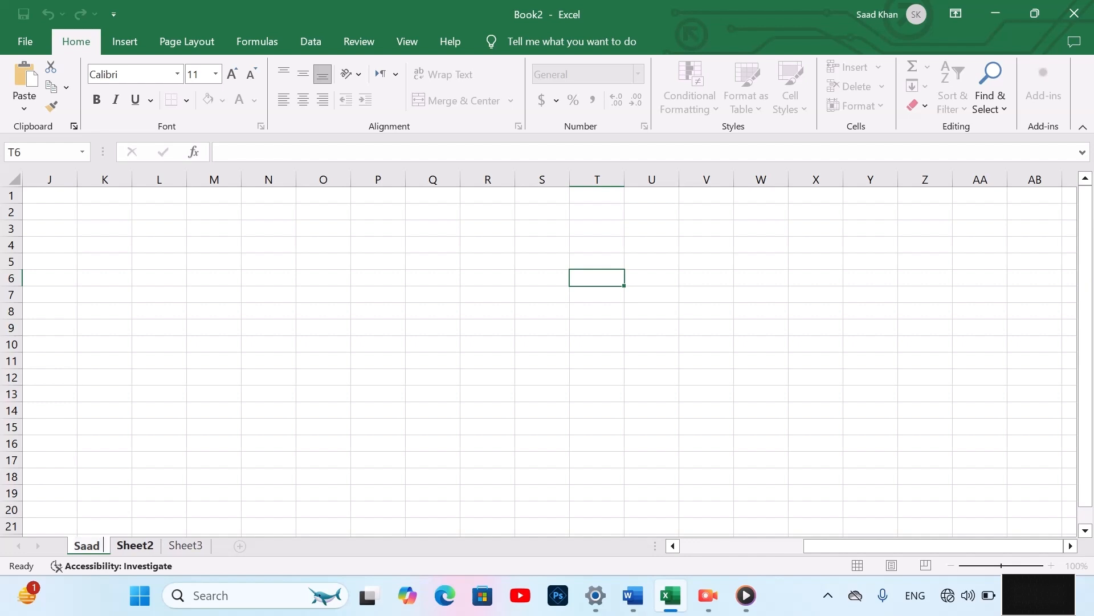
text( Kh)
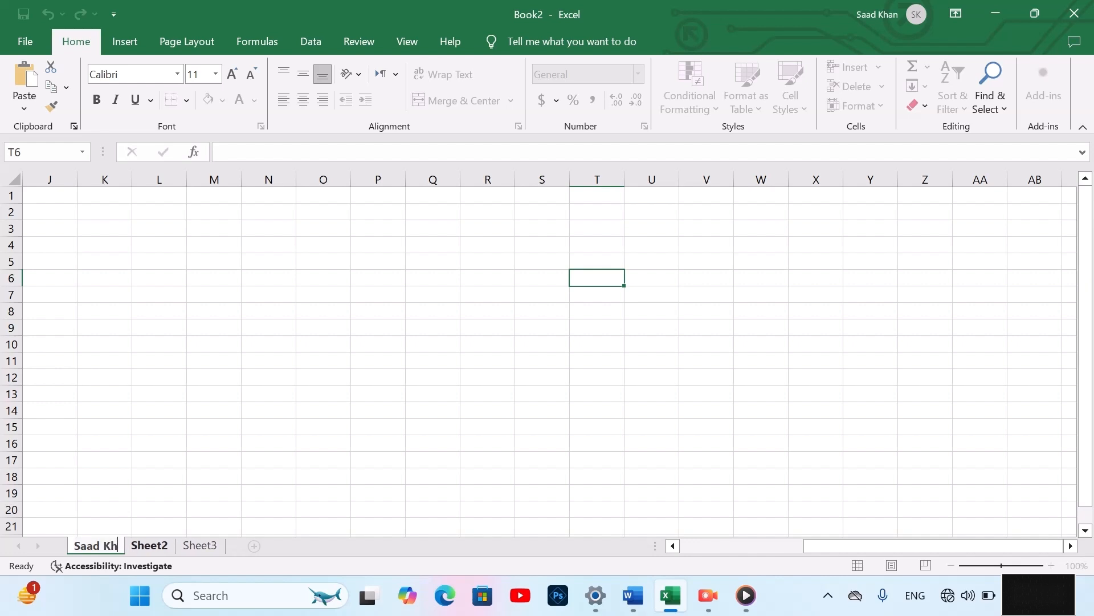
text(an)
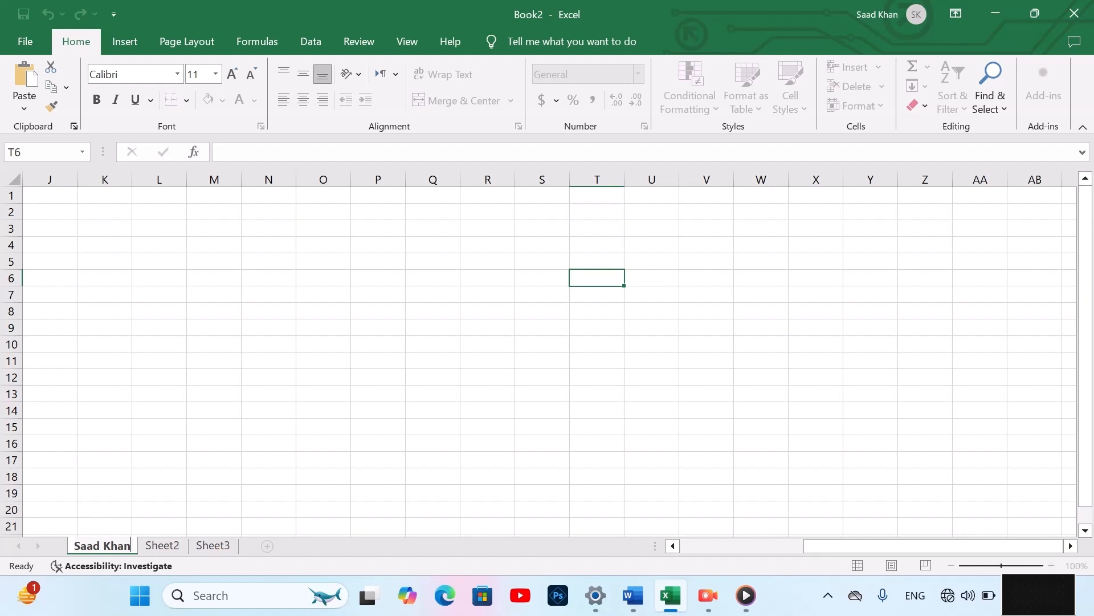
key(Return)
key(ctrl+Home)
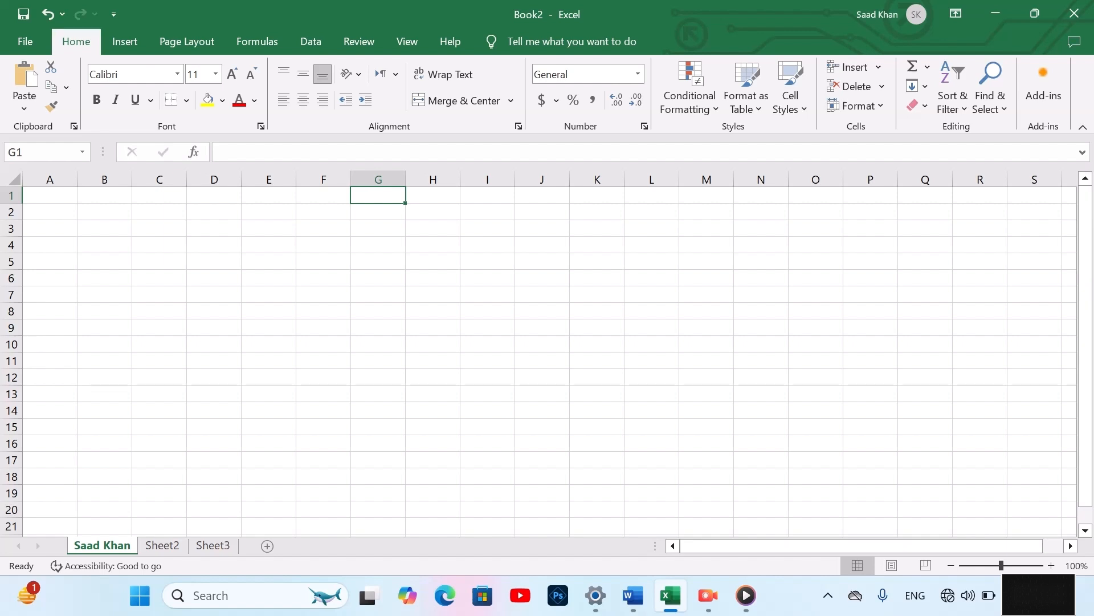
Move around the first sheet's cells from A1 with the arrow keys.
click(49, 195)
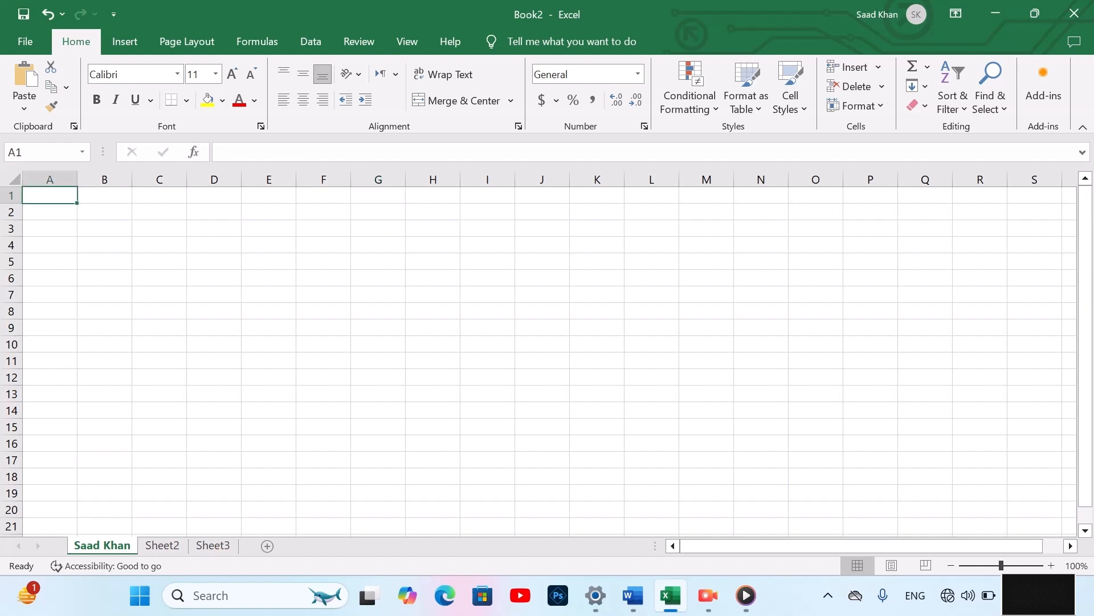
key(Right)
key(Right)
key(Right)
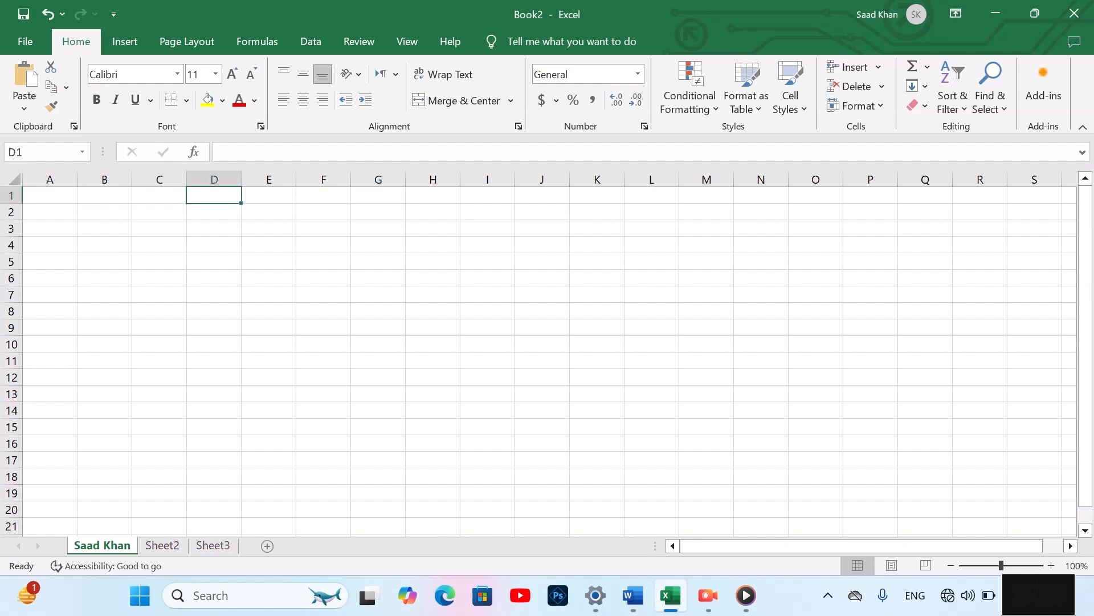
key(Right)
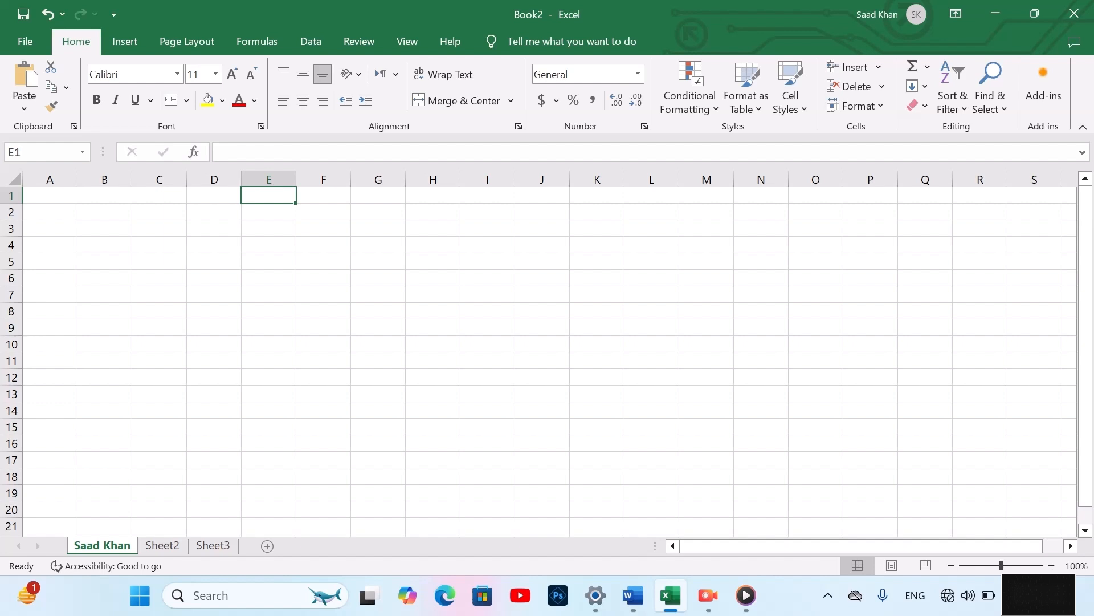
key(Caps_Lock)
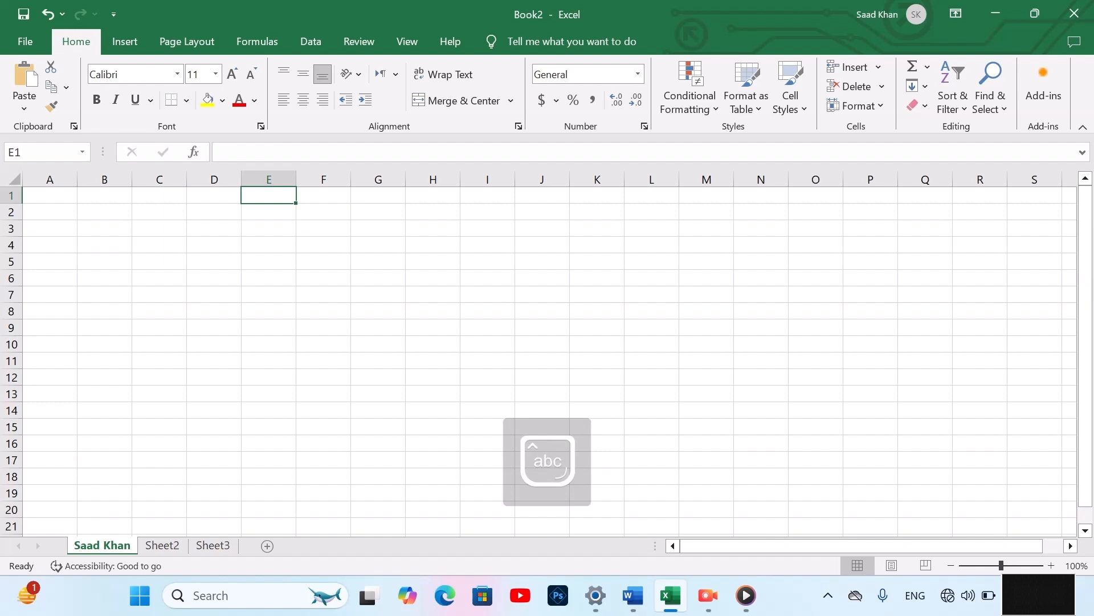
key(Left)
key(Left)
key(Left)
key(Left)
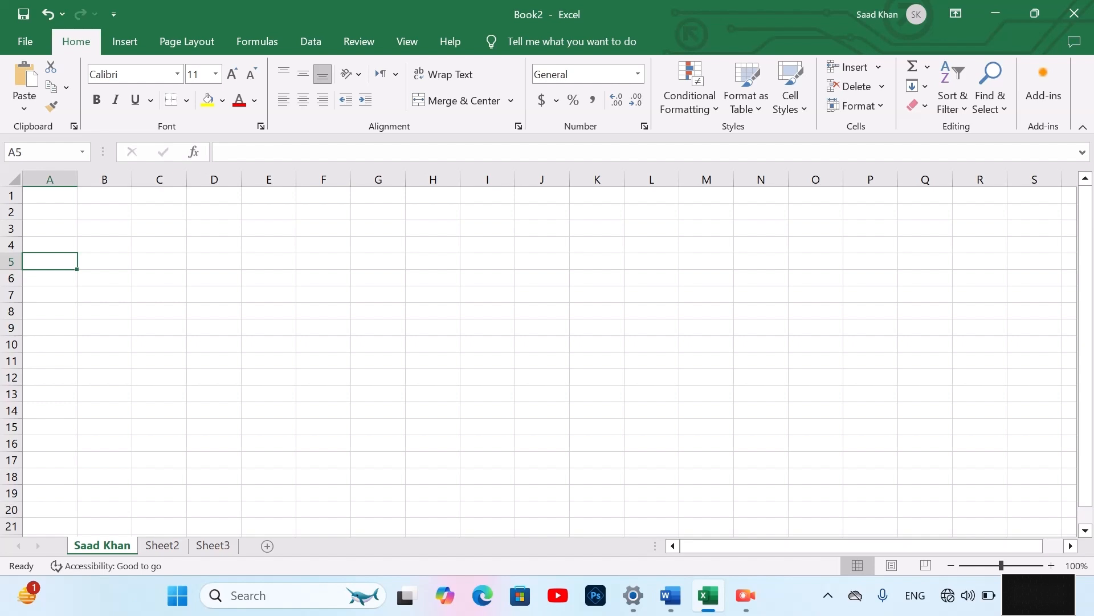
key(Down)
key(Down)
key(Down)
key(Down)
key(Down)
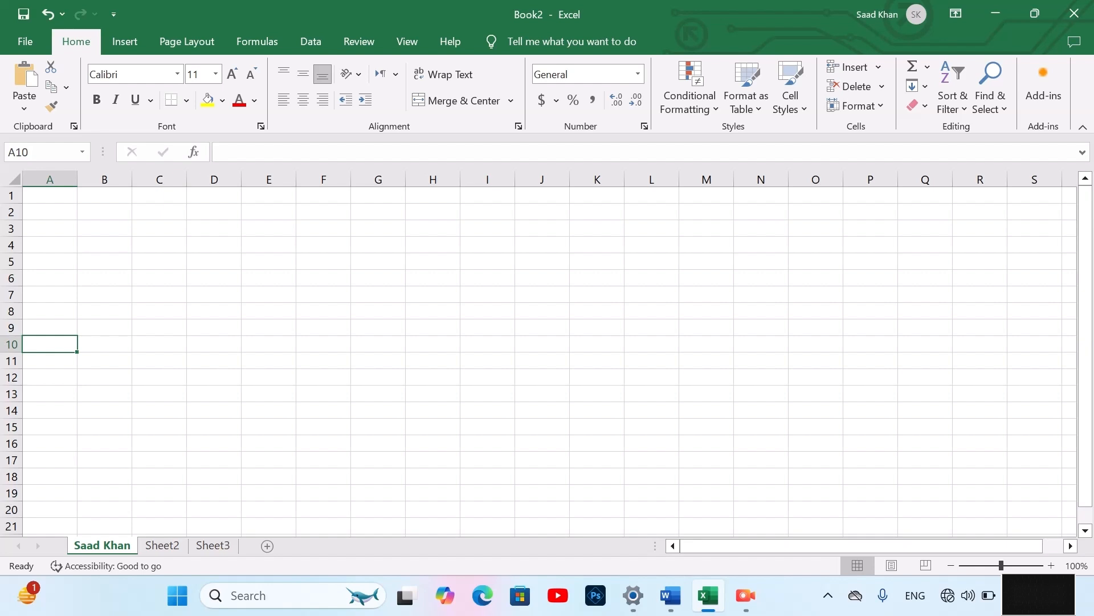
key(Up)
key(Up)
key(Up)
key(Up)
key(Up)
key(Up)
key(Up)
key(Up)
key(Up)
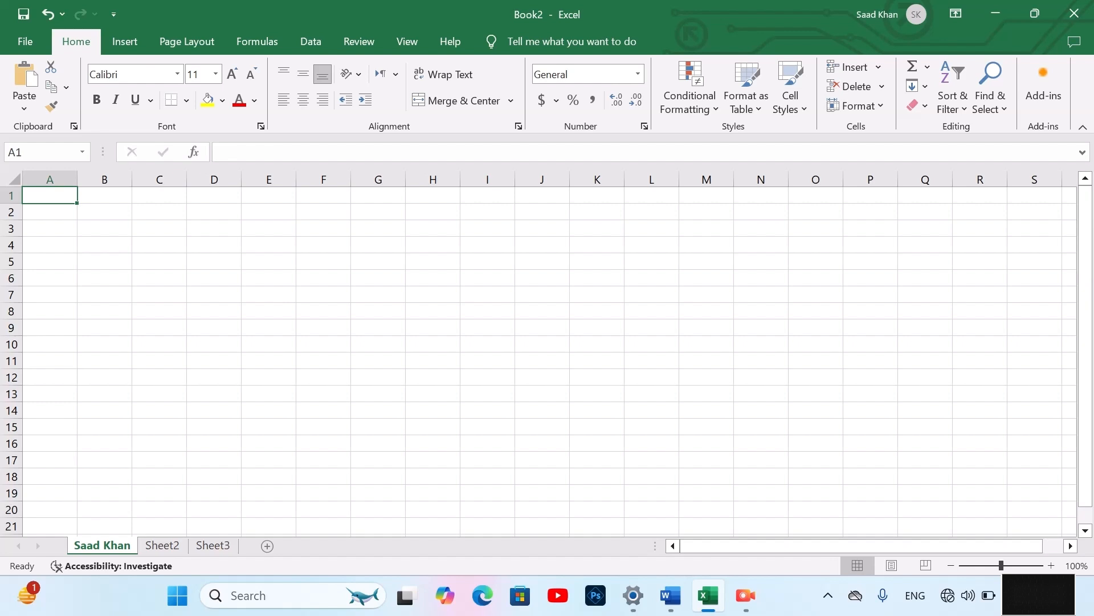
key(Down)
key(Down)
key(Down)
key(Down)
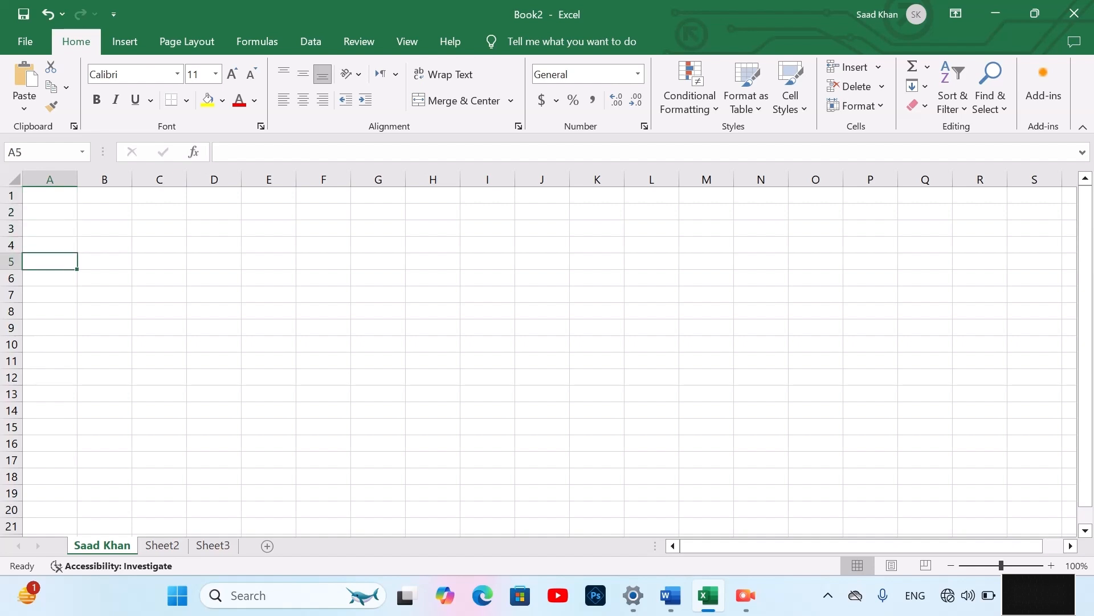
key(Right)
key(Right)
key(Right)
key(Right)
key(Right)
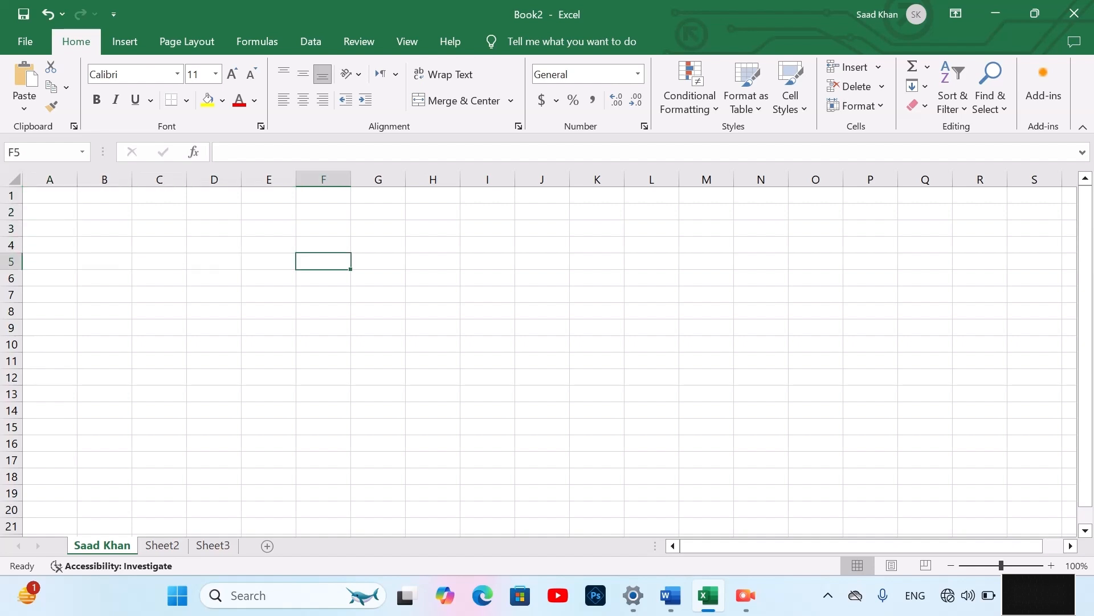
key(Up)
key(Up)
key(Up)
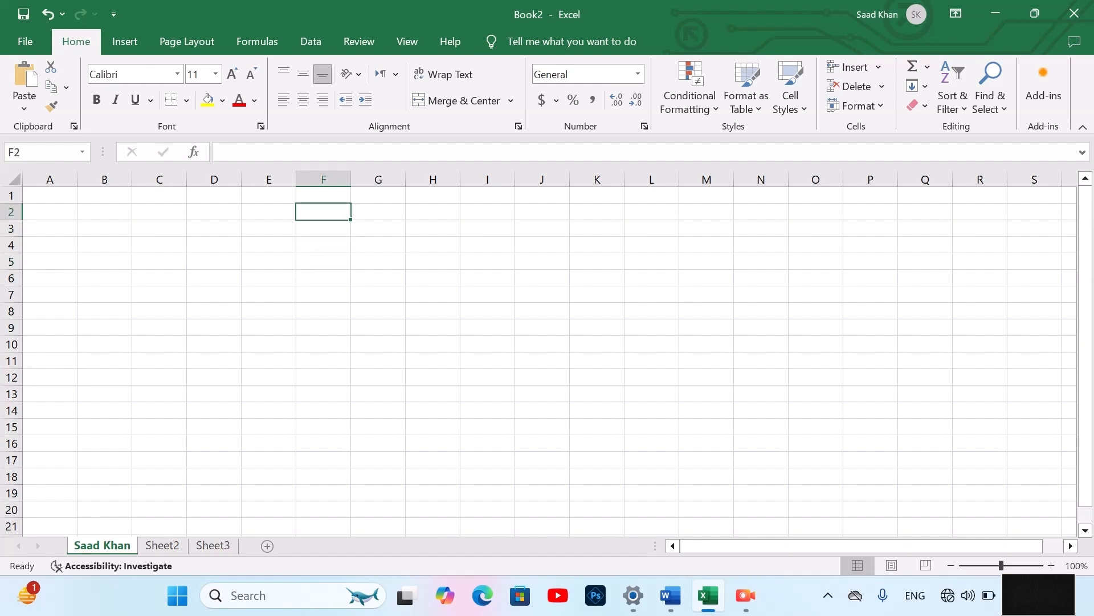
key(Left)
key(Left)
key(Left)
key(Left)
key(Left)
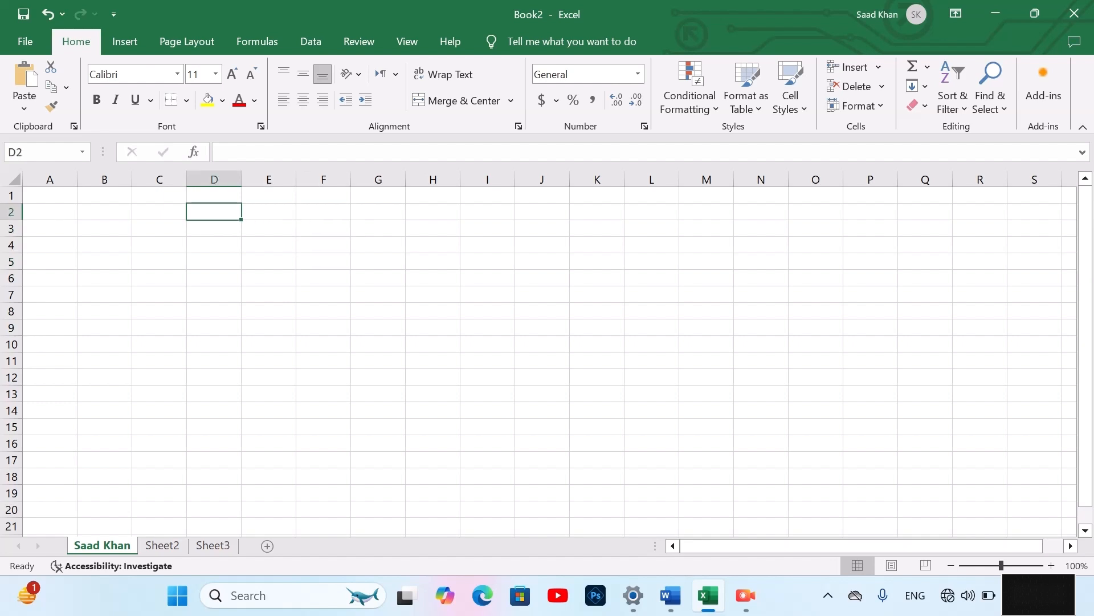
Switch to Sheet3 and start entering text in cell A1.
key(ctrl+z)
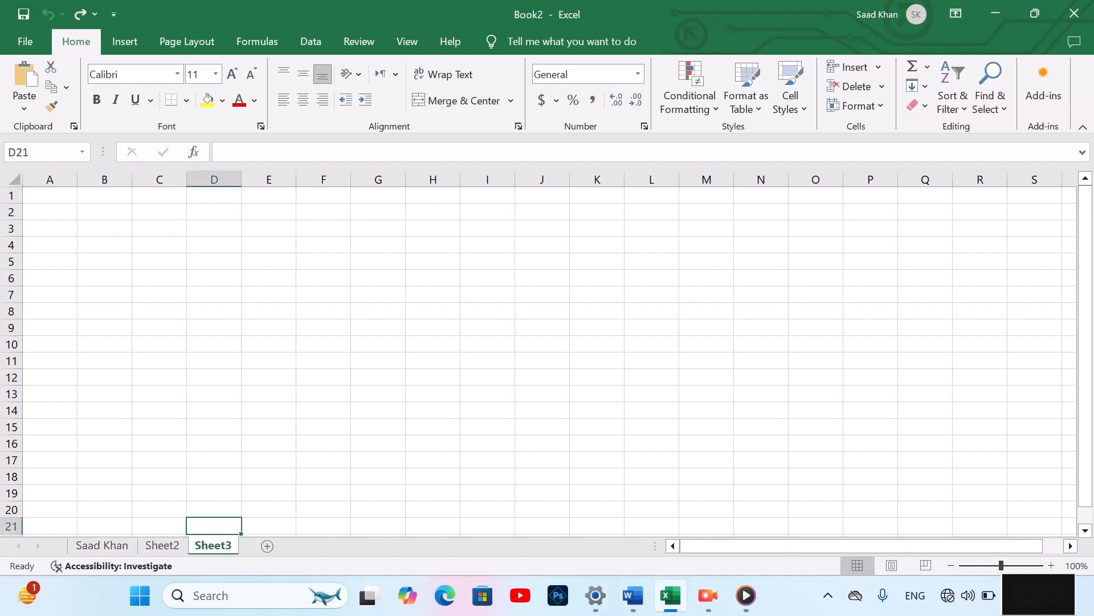
key(ctrl+Home)
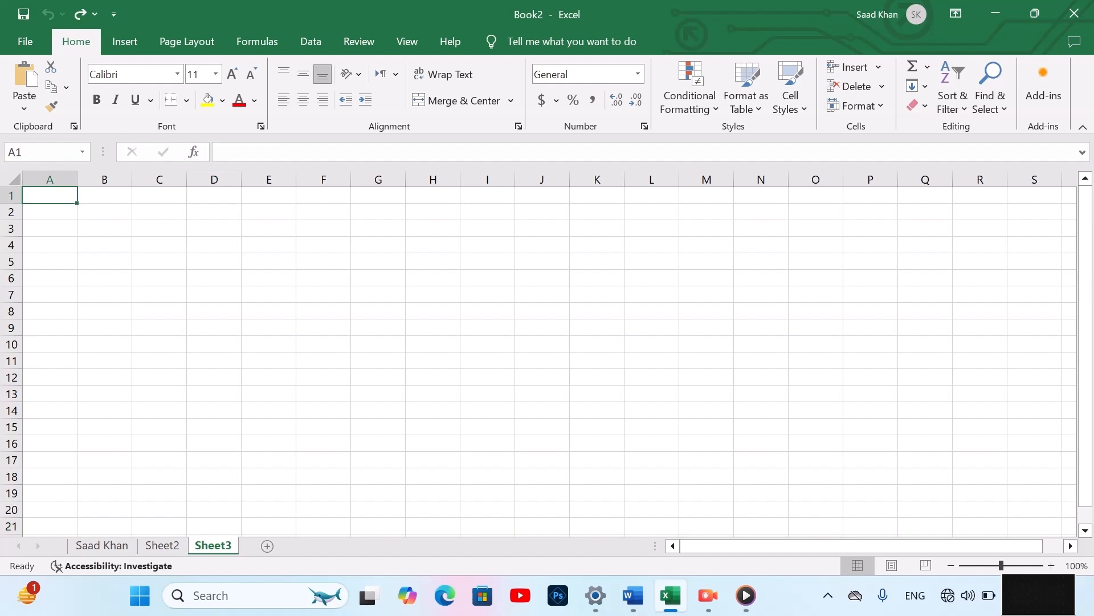
key(F2)
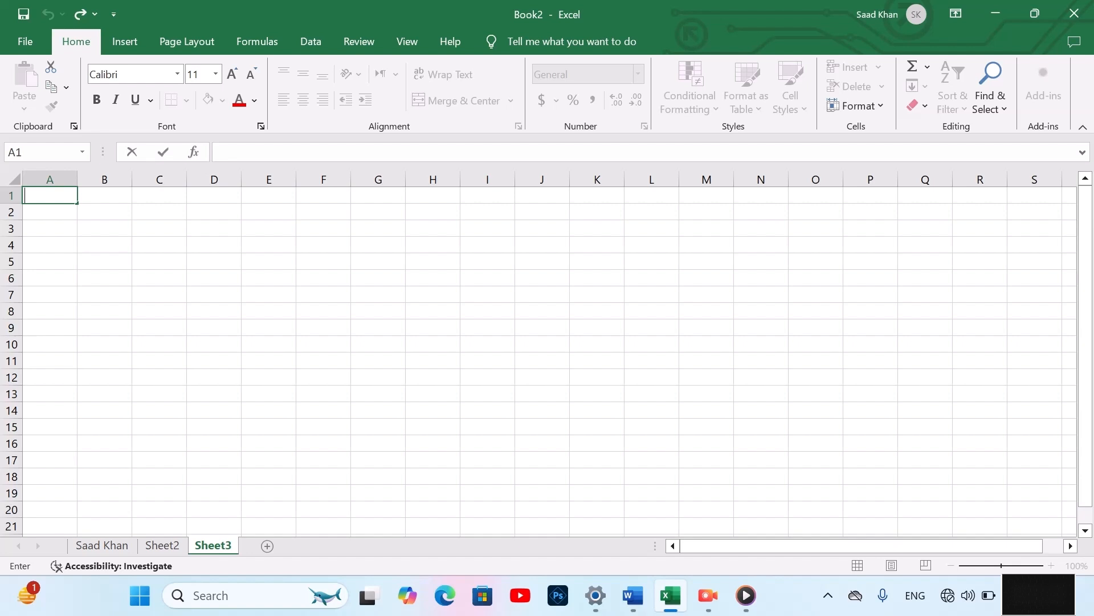
Enter the headers Name, Boxes, Date of move and Cube in A1:D1 of Sheet3.
text(Name)
key(Tab)
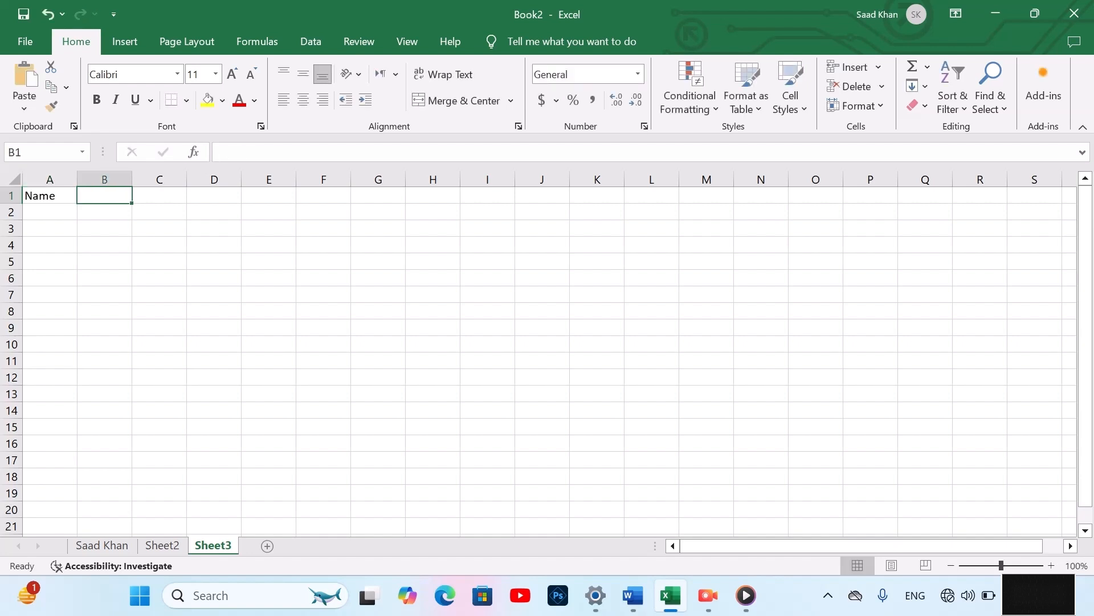
text(Boxes)
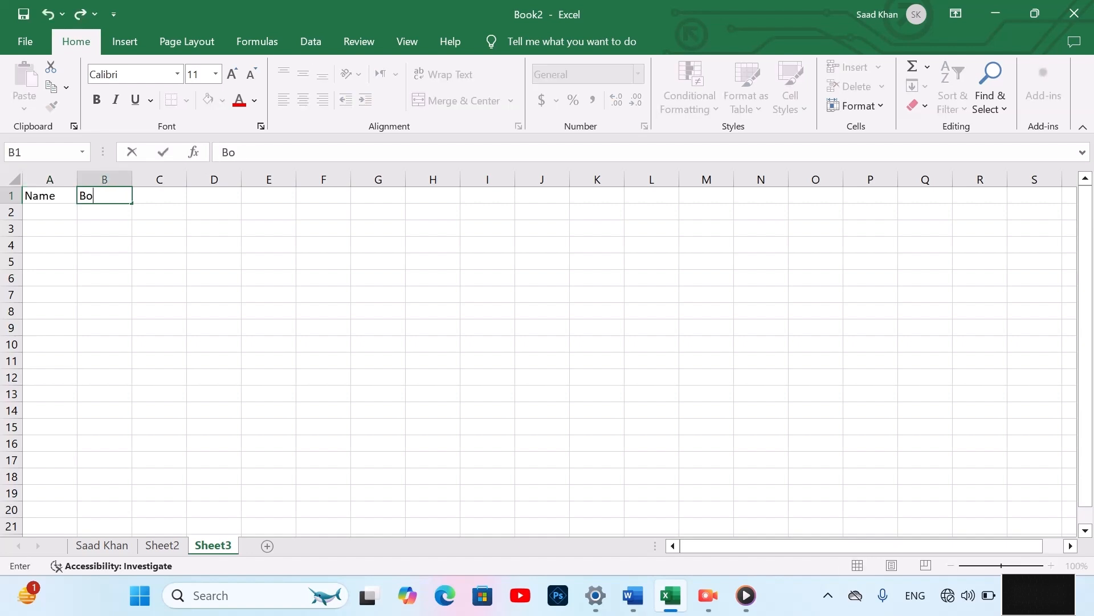
key(Tab)
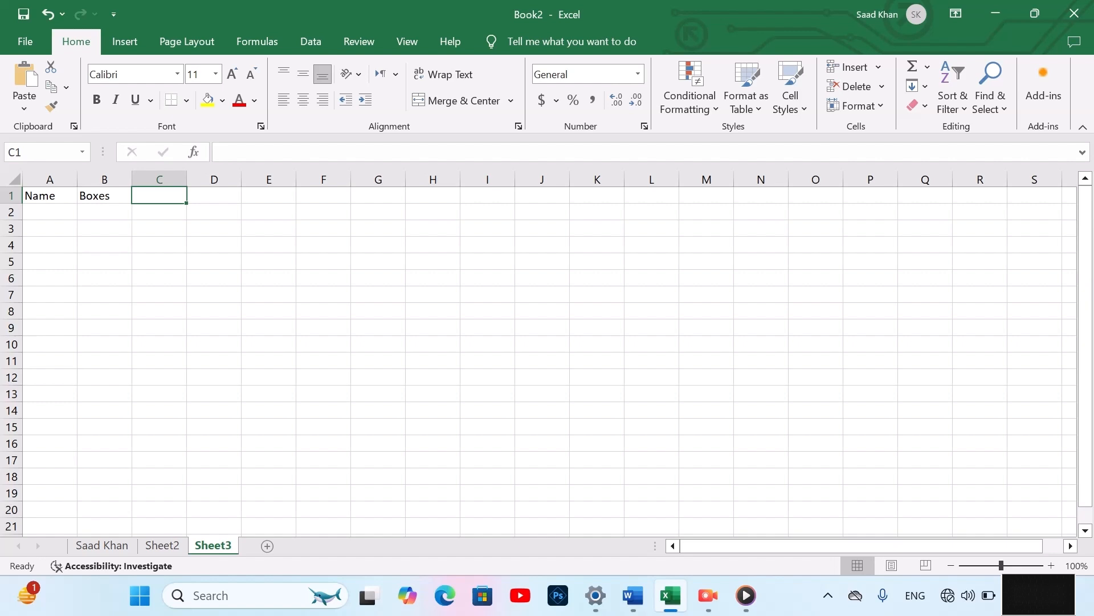
text(Date)
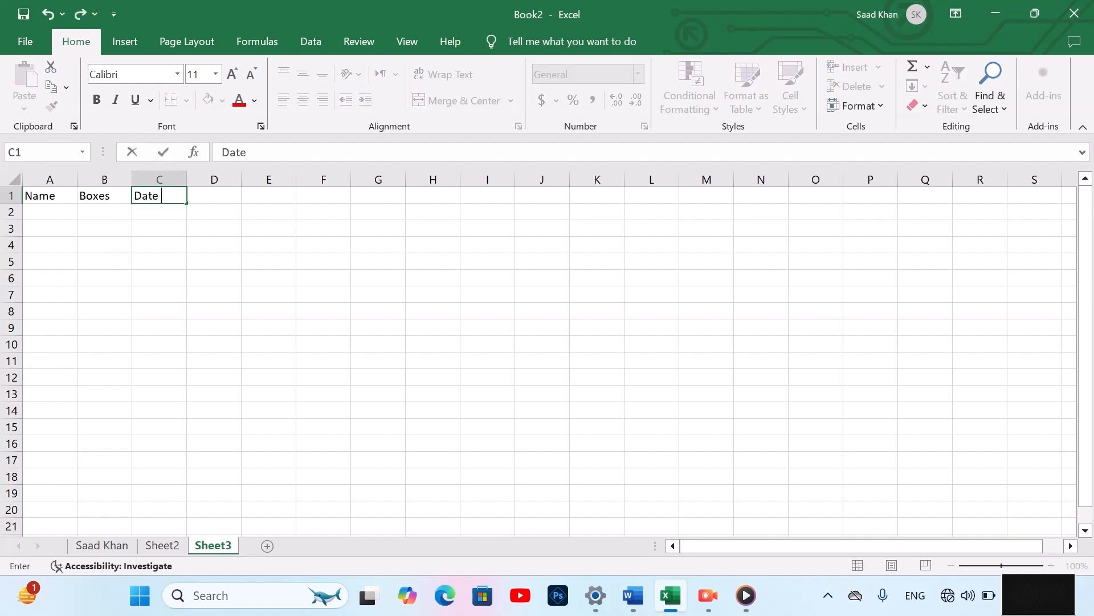
text( of move)
key(Tab)
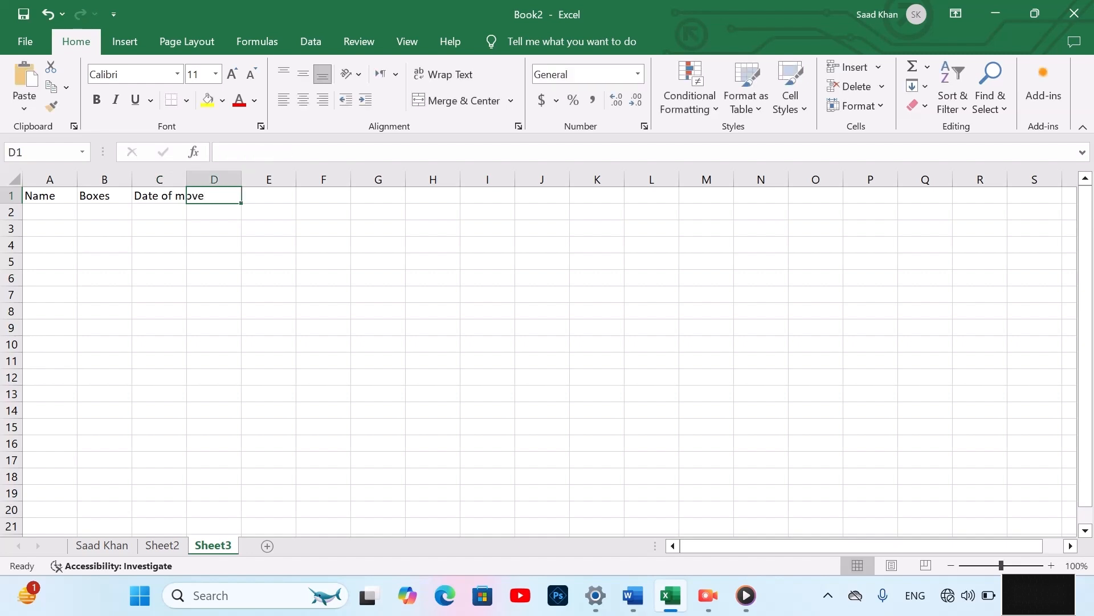
text(Cube)
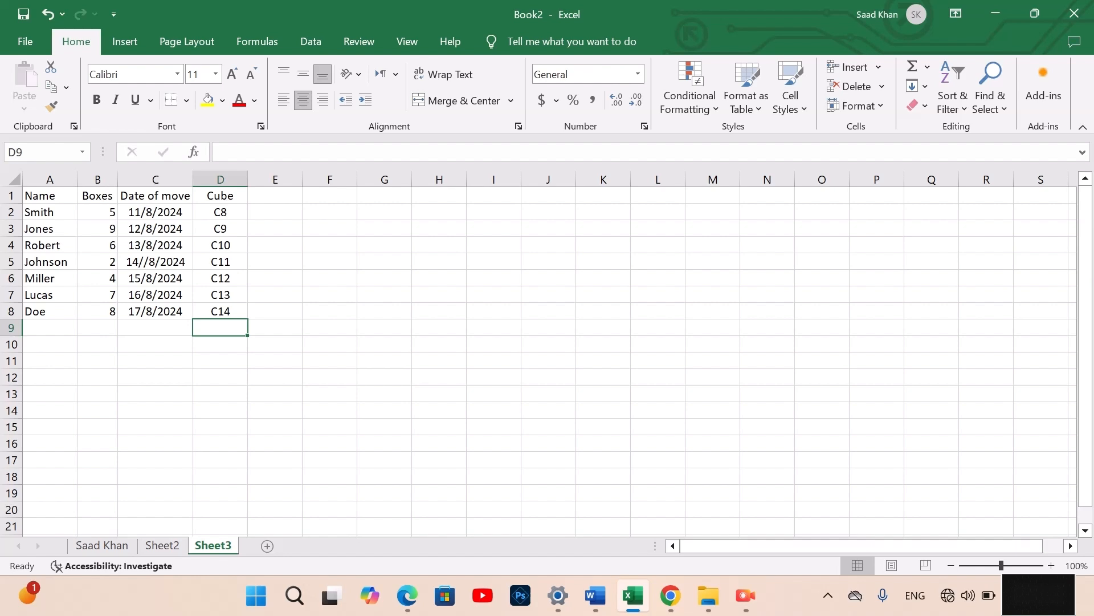
Check the first sheet's office table, then return to Sheet3 and select cell B9.
click(102, 546)
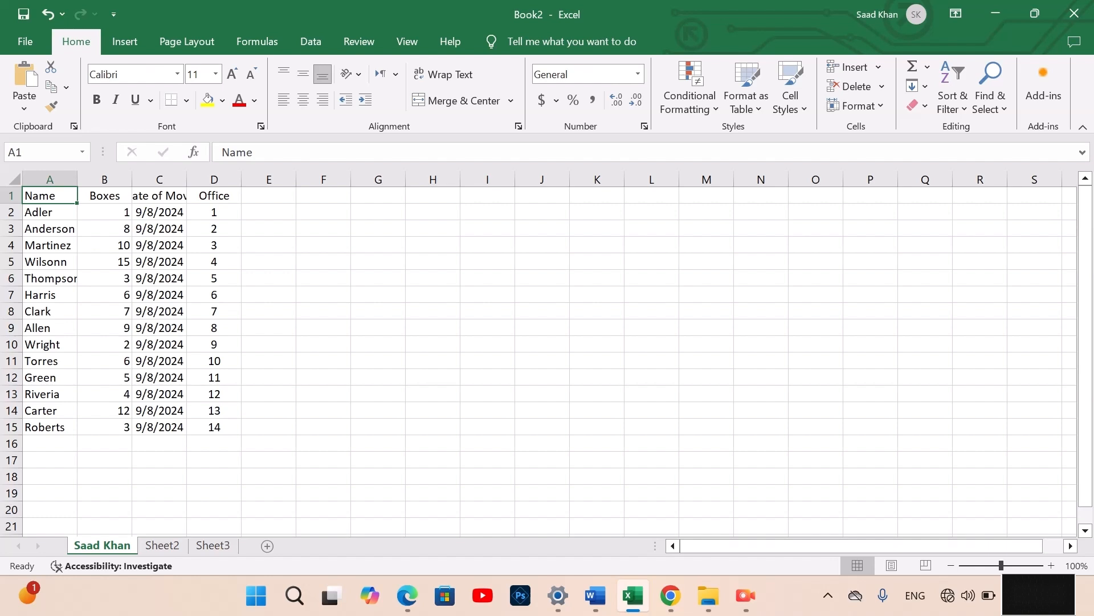
click(213, 545)
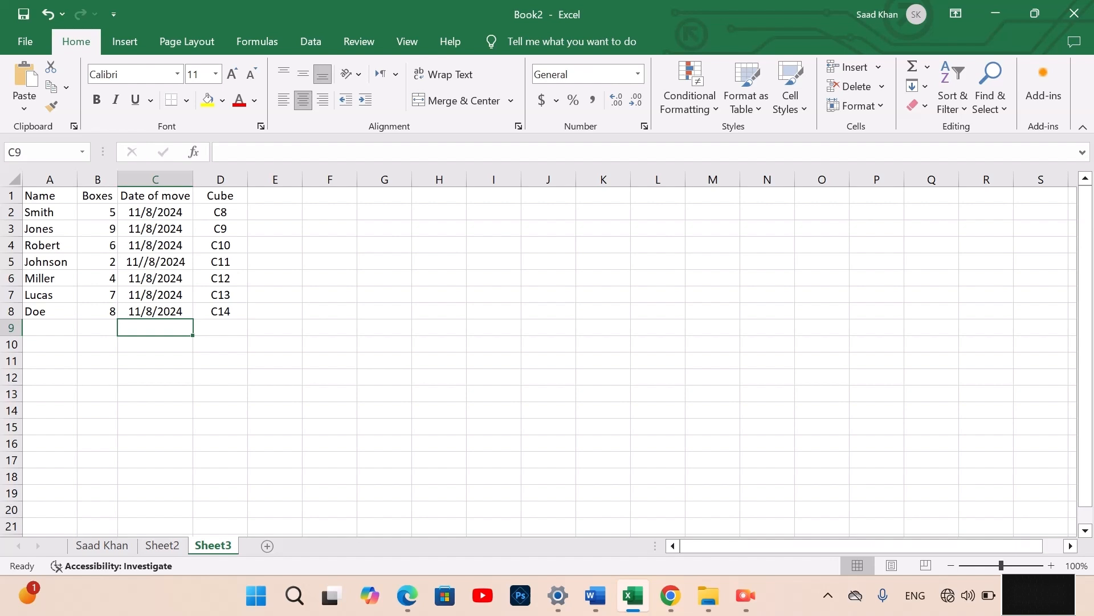
click(98, 327)
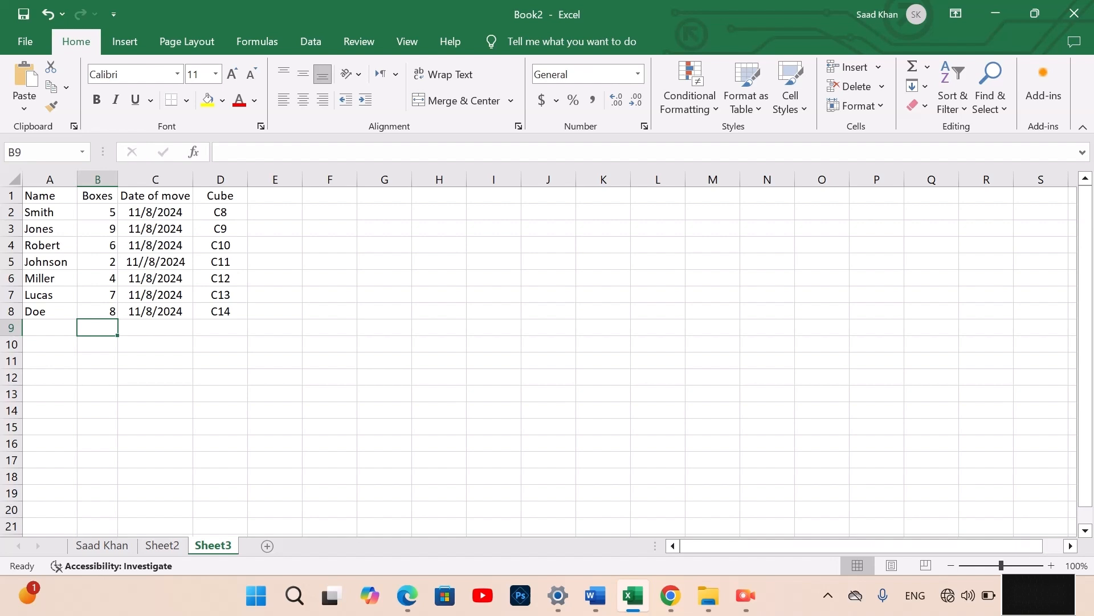
Enter =B2+B3+B4+B5+B6+B7+B8 in Sheet3's B9 for a box total of 41.
key(BackSpace)
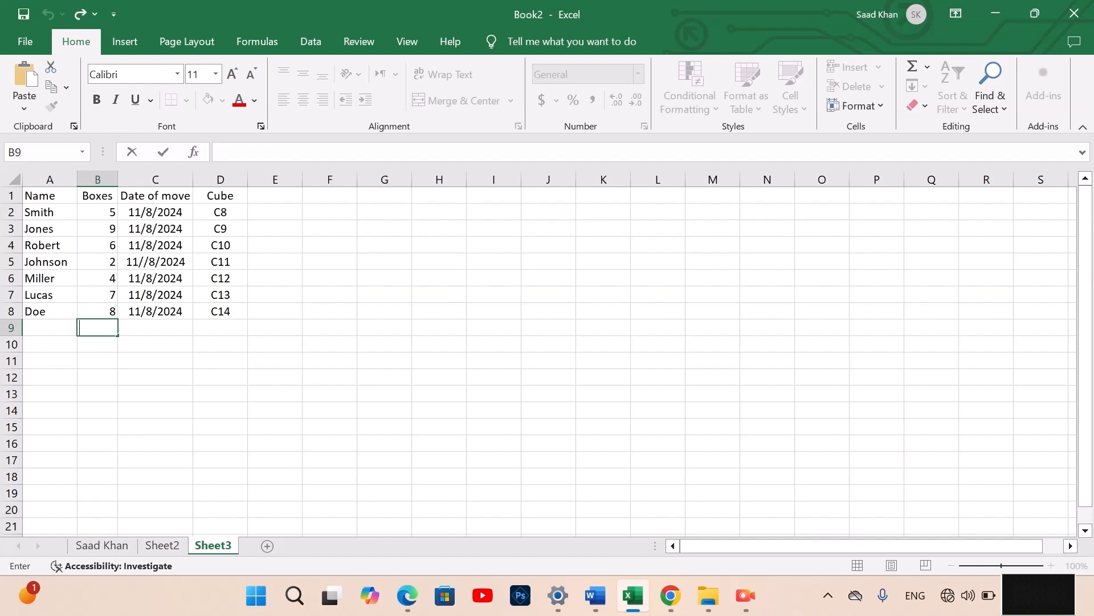
key(Escape)
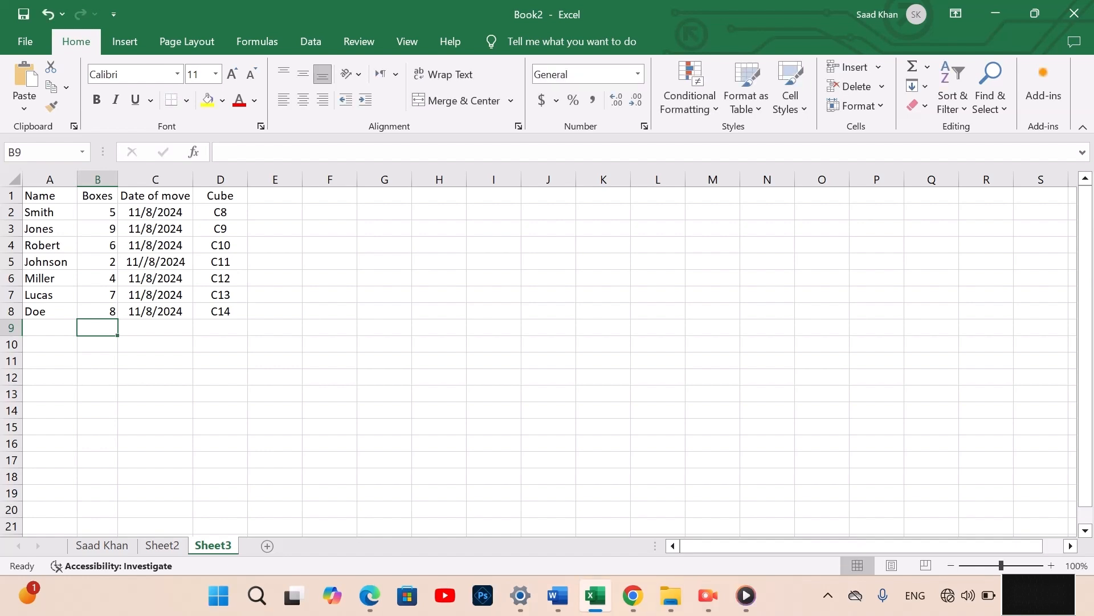
text(=)
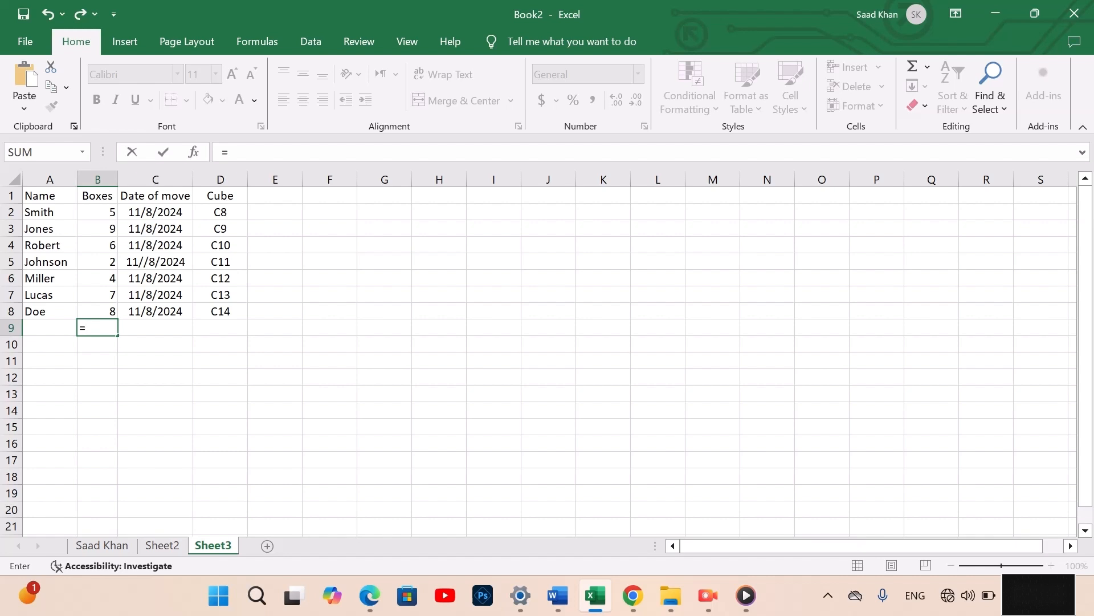
click(97, 212)
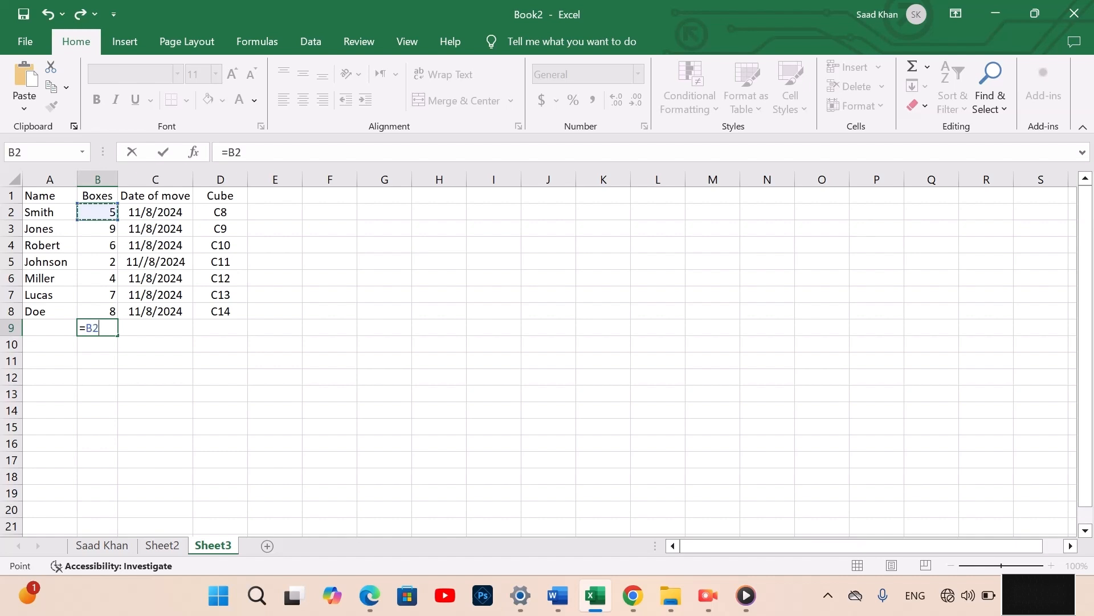
text(+)
click(98, 229)
text(+)
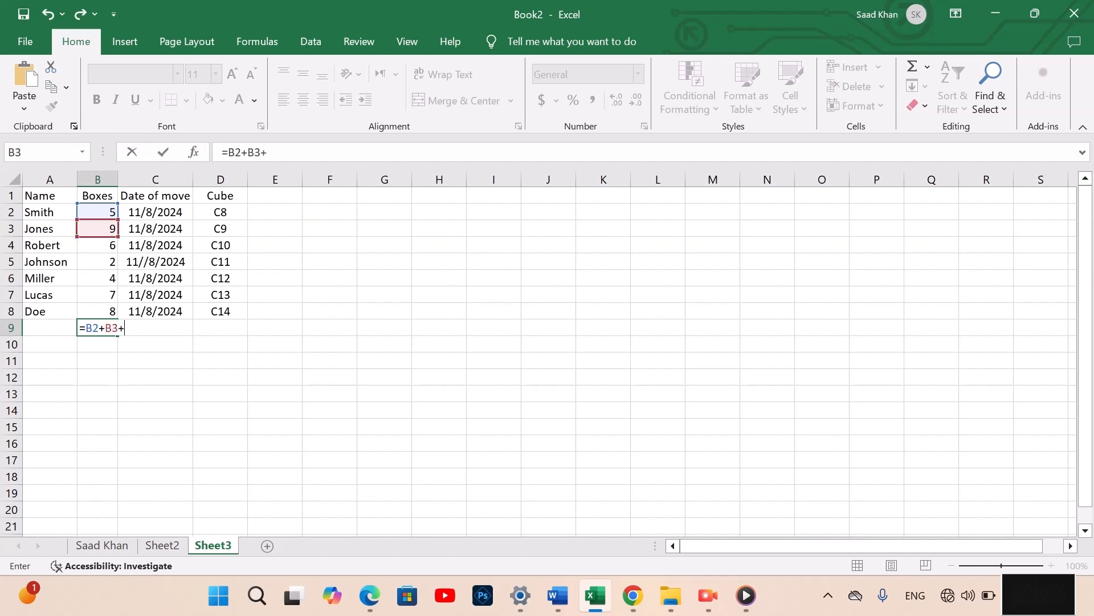
click(98, 245)
text(+)
click(98, 262)
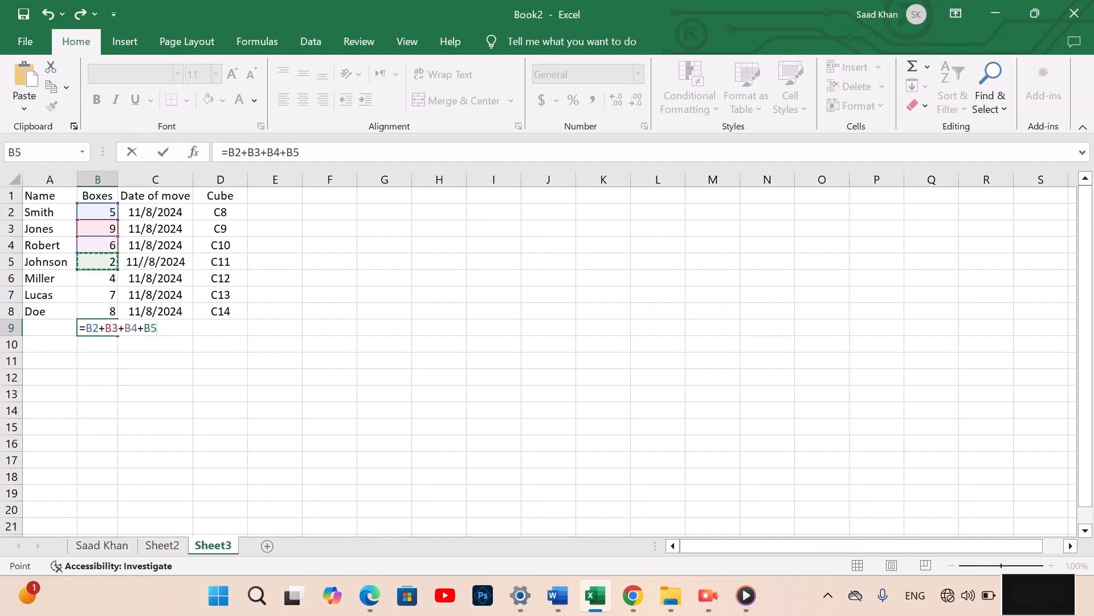
text(+)
click(98, 278)
text(+)
click(97, 295)
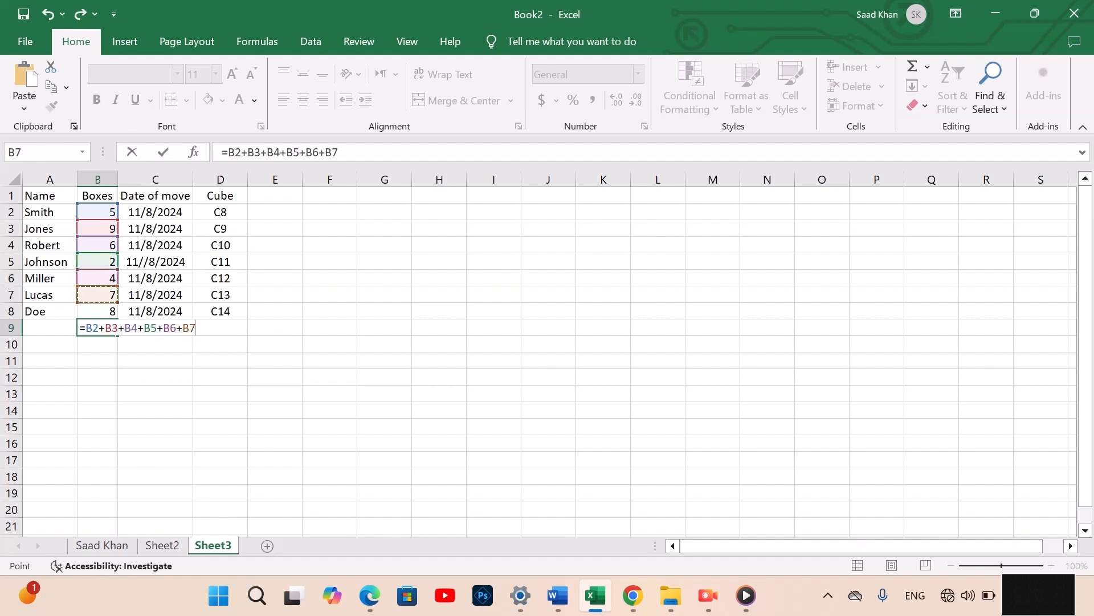
text(+)
click(98, 312)
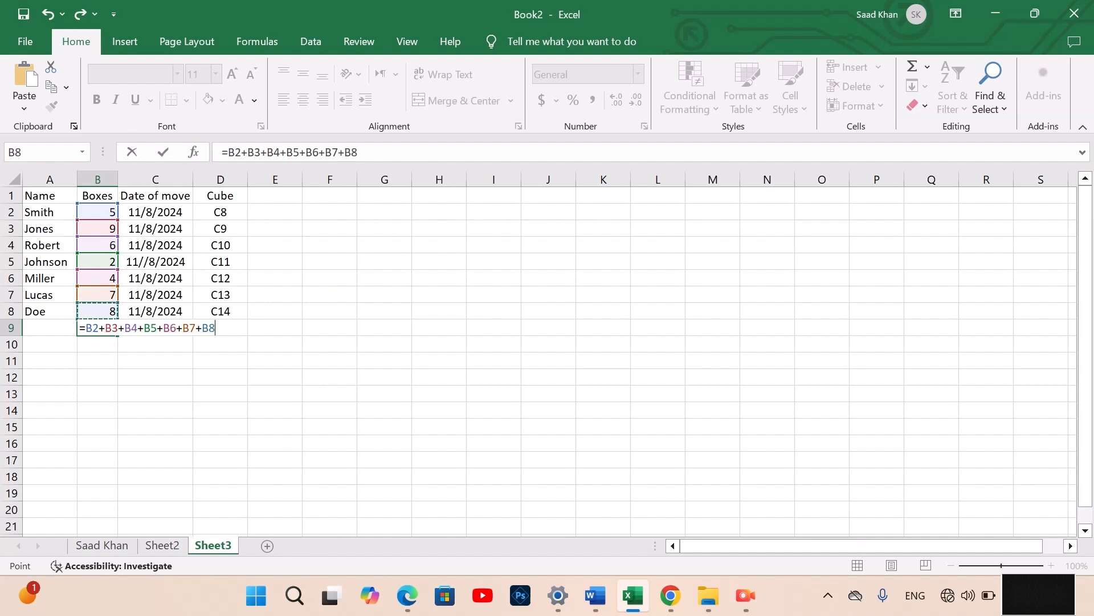
key(Return)
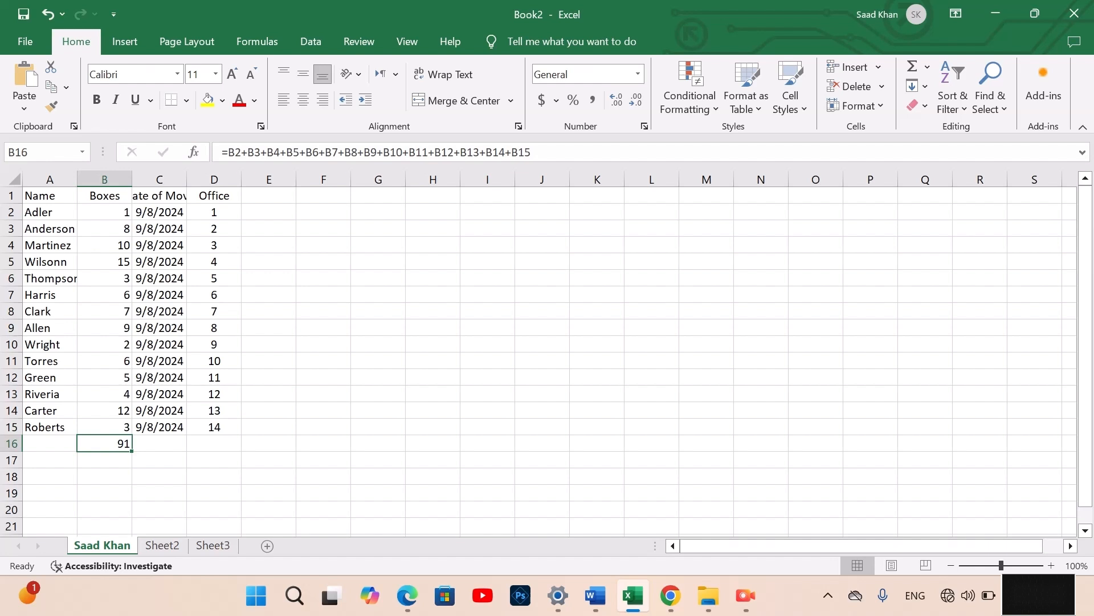
Enter =B16+Sheet2!B9+Sheet3!B9 in the first sheet's B18 for a grand total of 169.
click(105, 476)
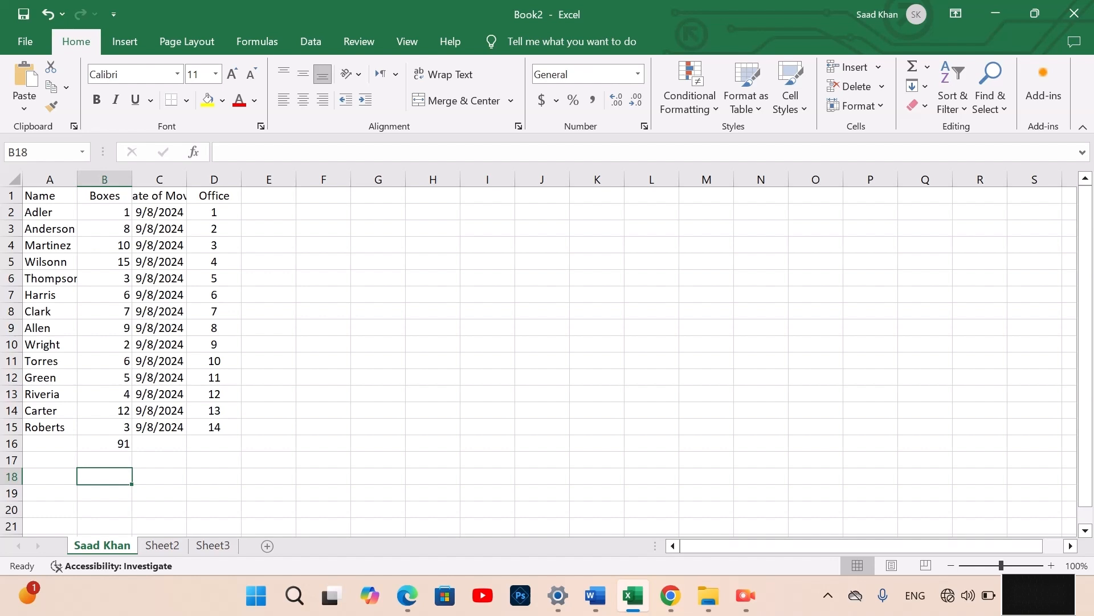
double_click(104, 476)
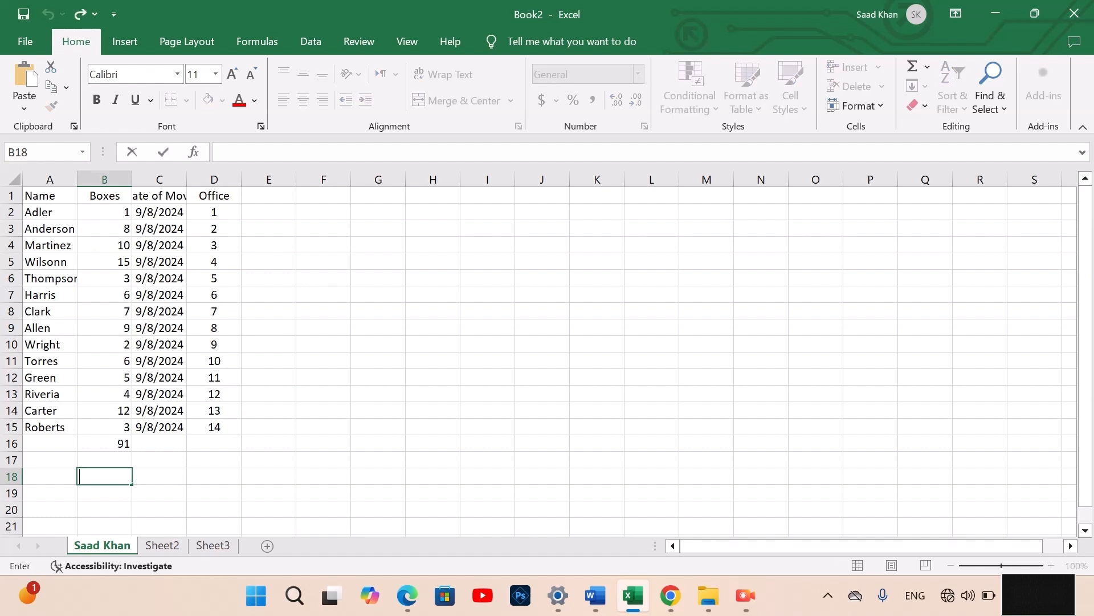
text(=)
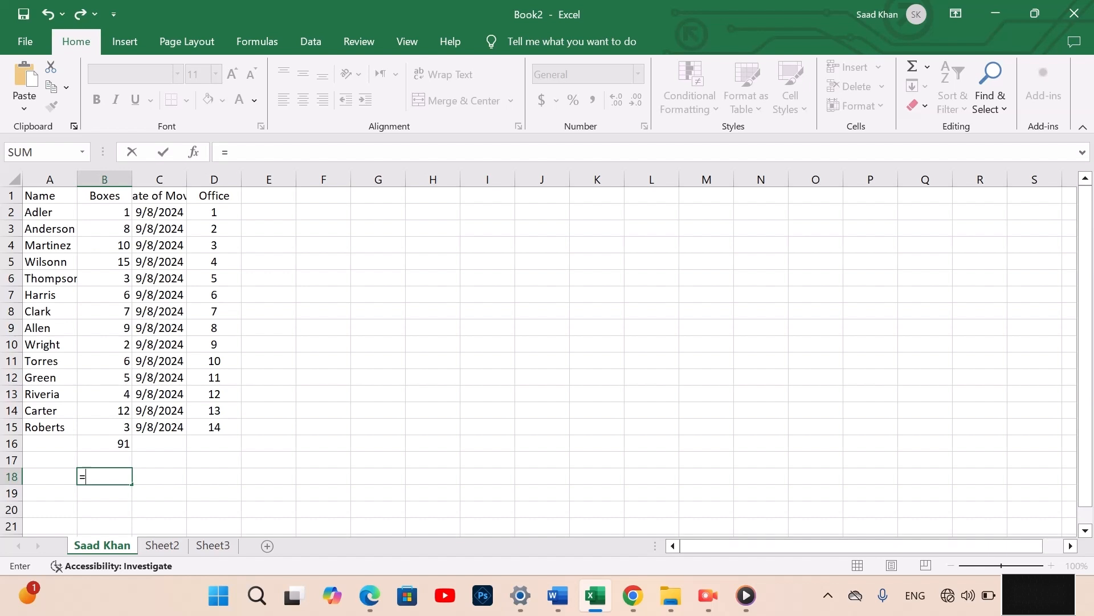
click(104, 443)
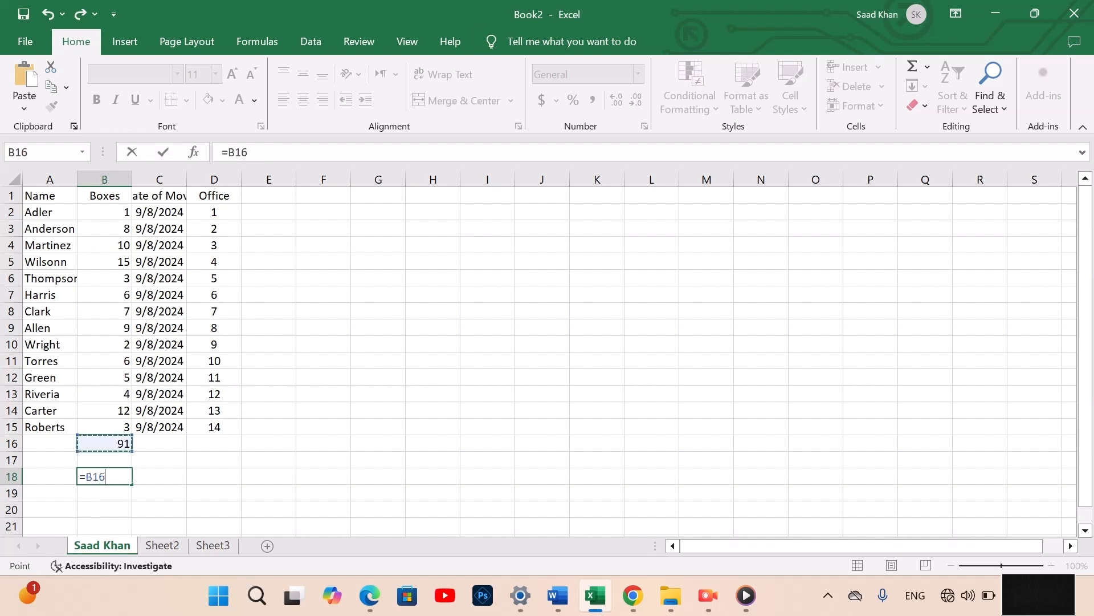
text(+)
click(163, 546)
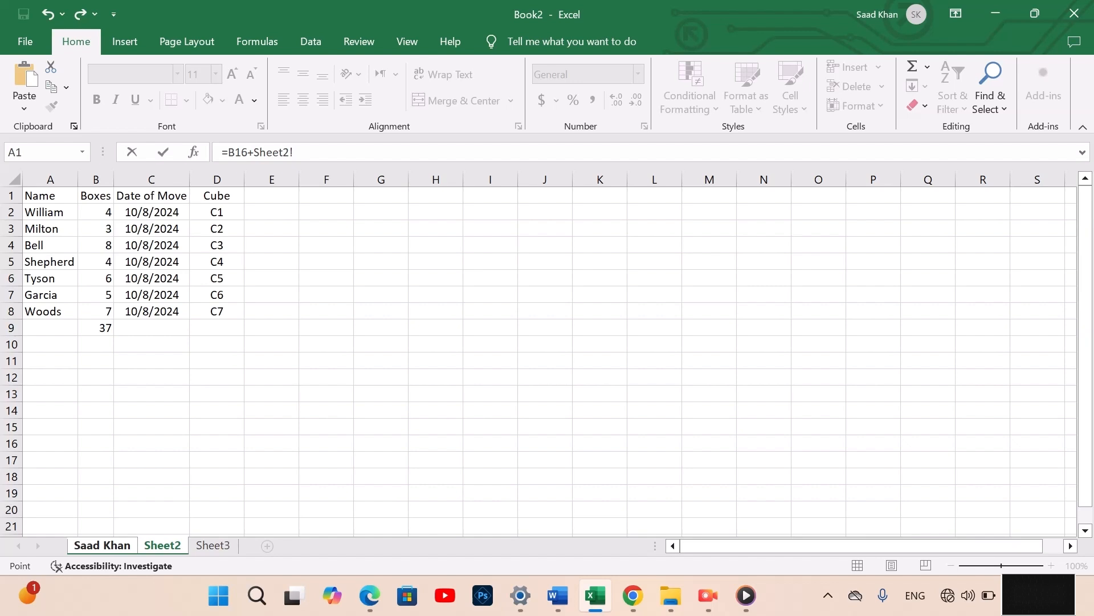
click(95, 328)
text(+Sheet2!)
click(213, 545)
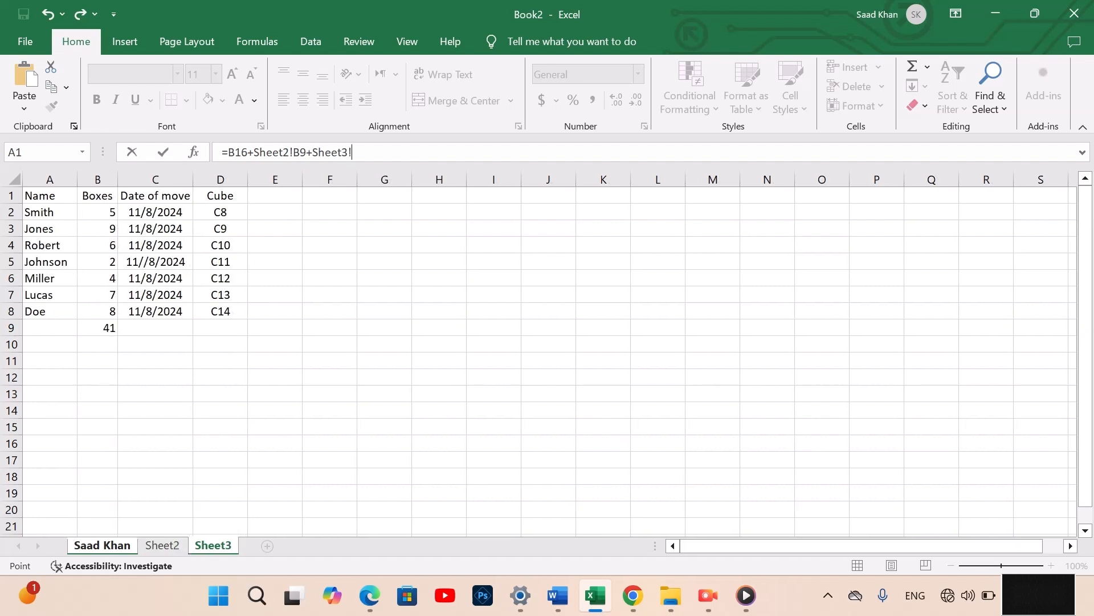
click(97, 328)
key(Return)
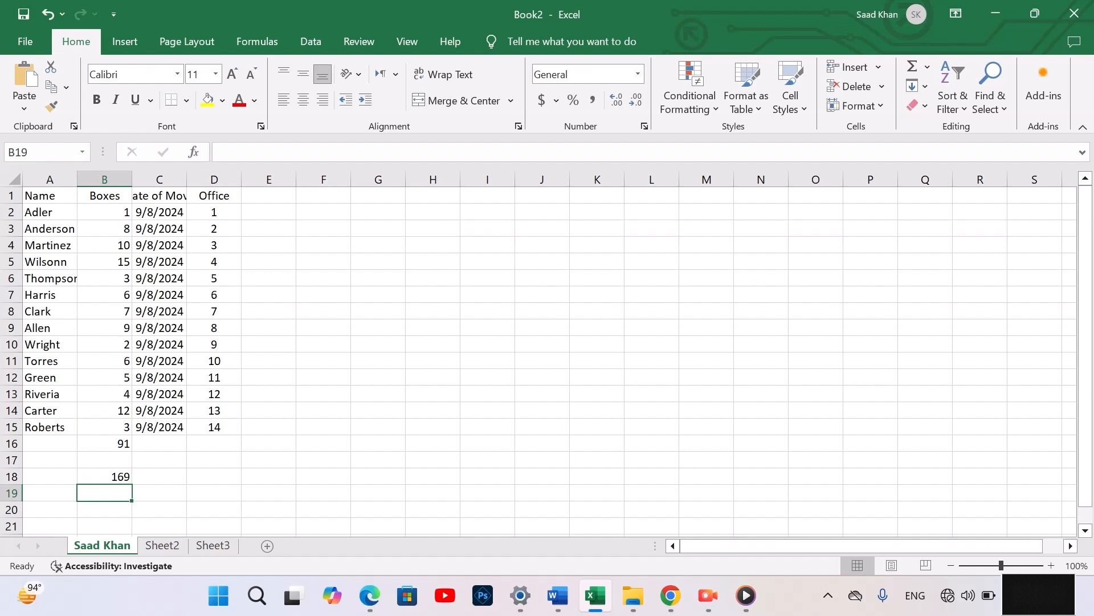
key(ctrl+z)
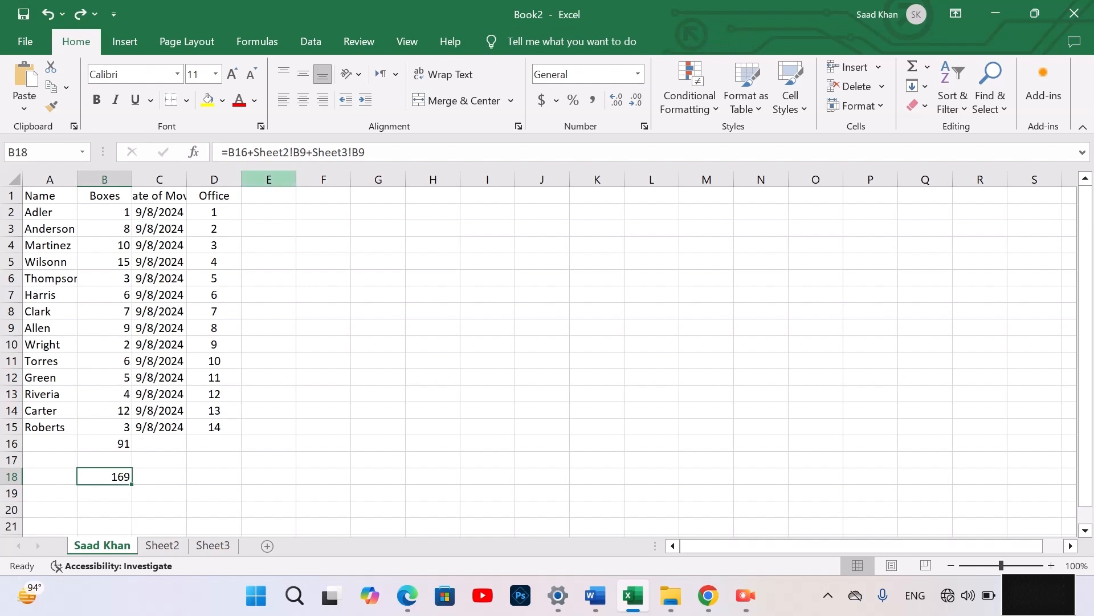
Bold the row 1 headers, undo a trial underline, and select the entire sheet.
click(11, 195)
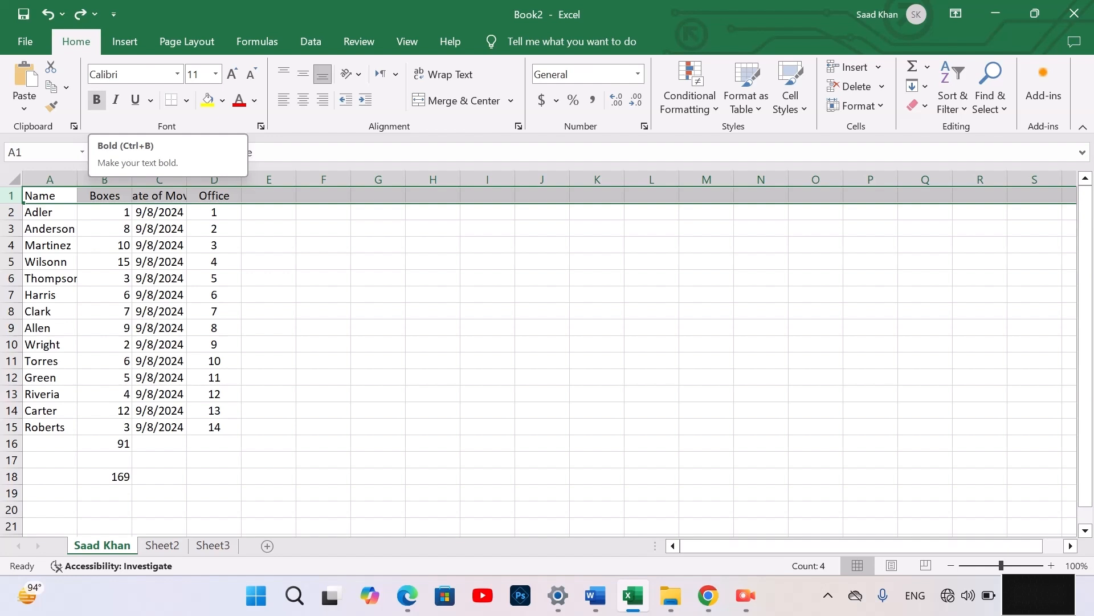
click(97, 100)
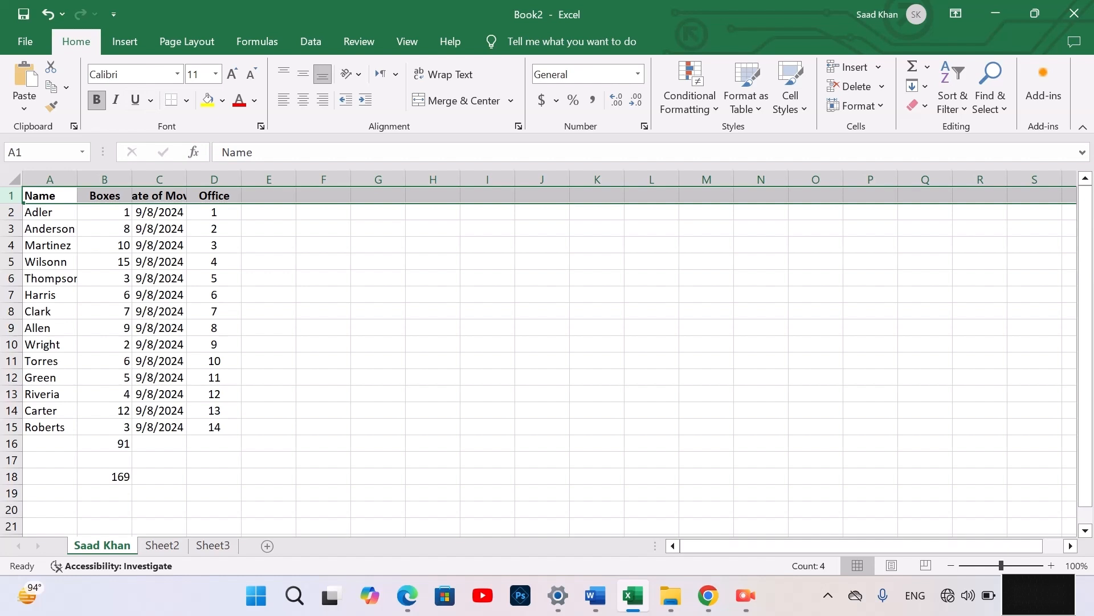
key(ctrl+u)
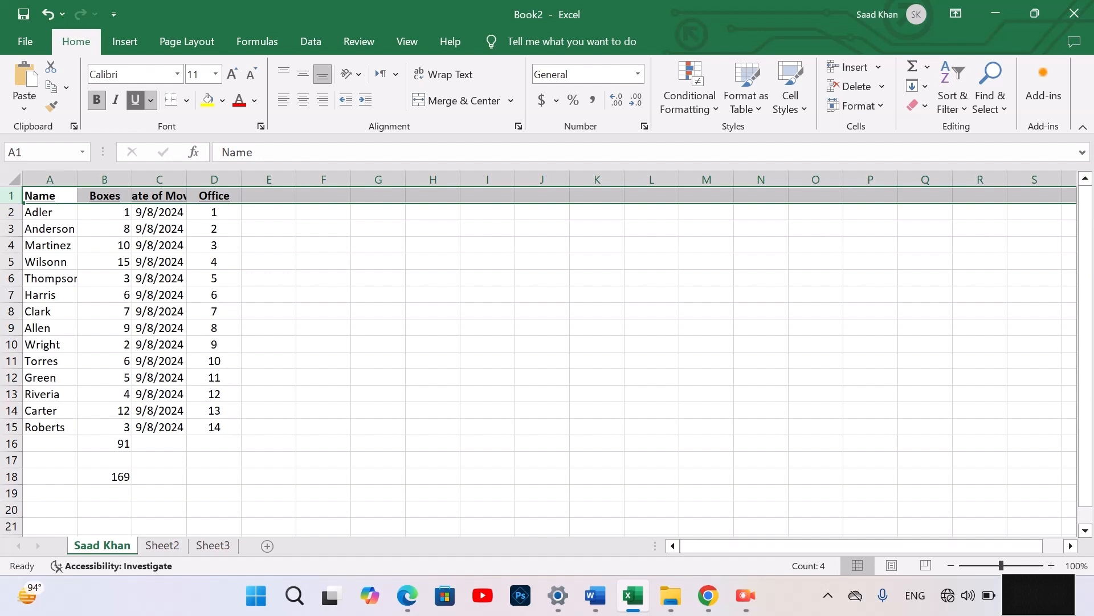
key(ctrl+z)
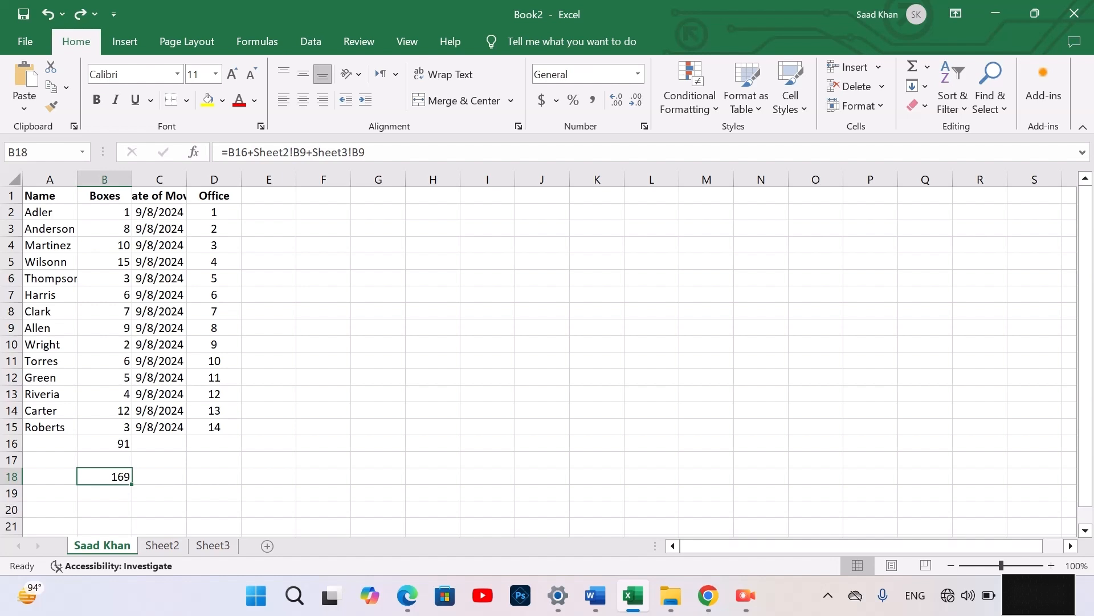
click(15, 179)
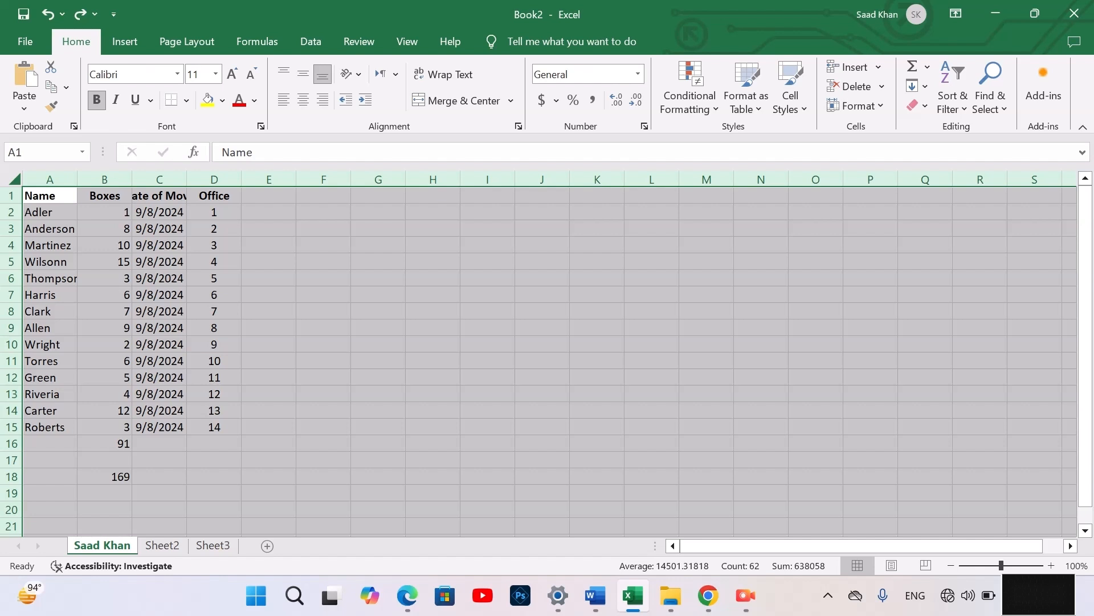
AutoFit all column widths, underline the header row, and select the table A1:D15.
click(77, 179)
double_click(77, 180)
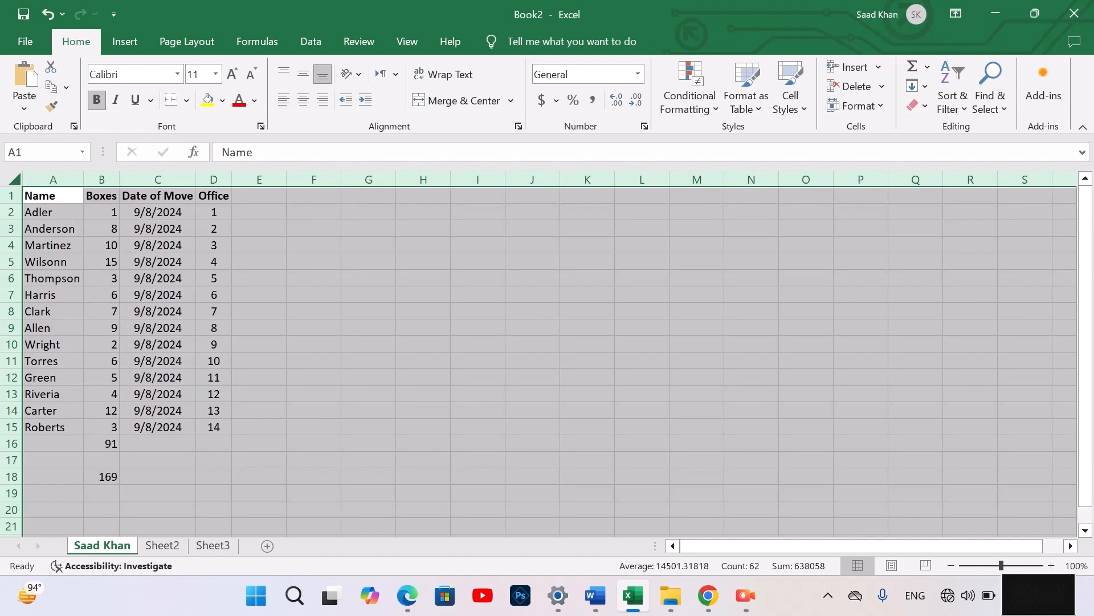
key(ctrl+u)
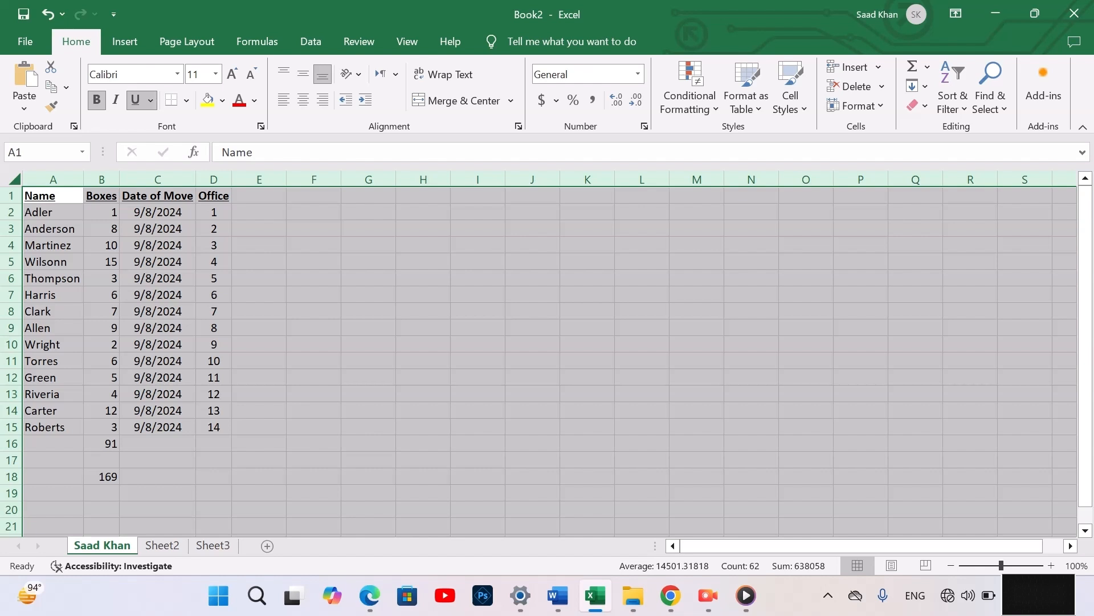
drag(40, 196, 214, 426)
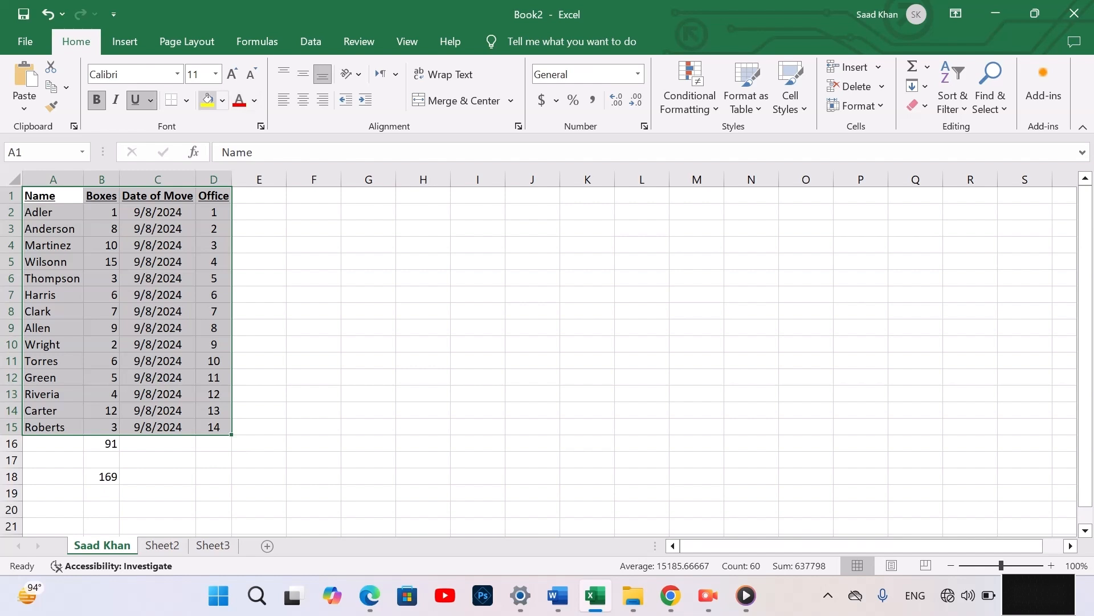
Apply All Borders to the selected box table, then check Sheet2 and Sheet3 and return to Sheet1.
click(186, 100)
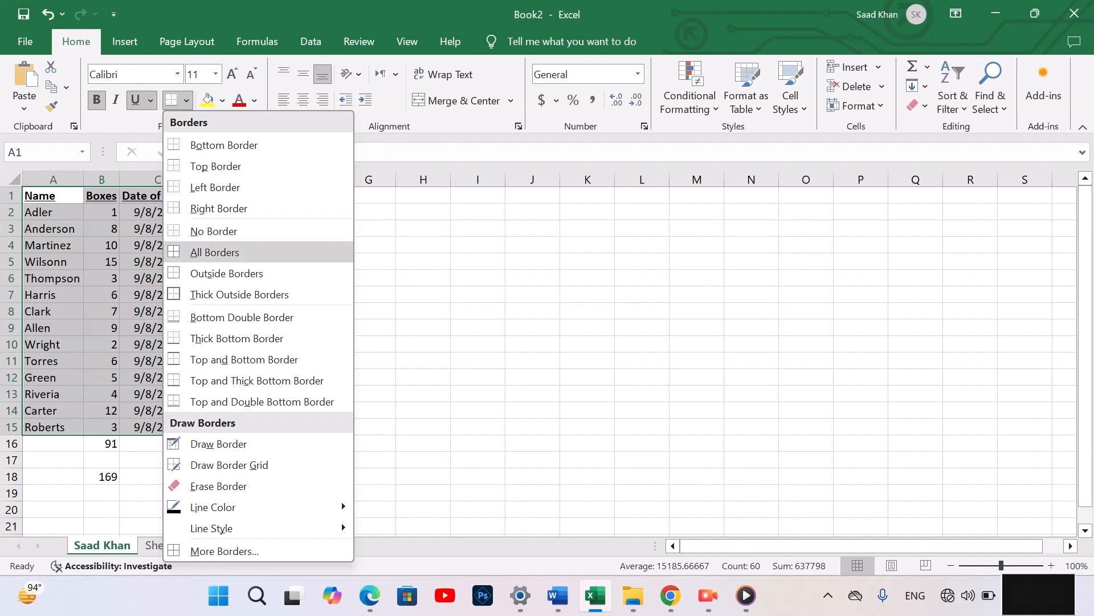
click(214, 252)
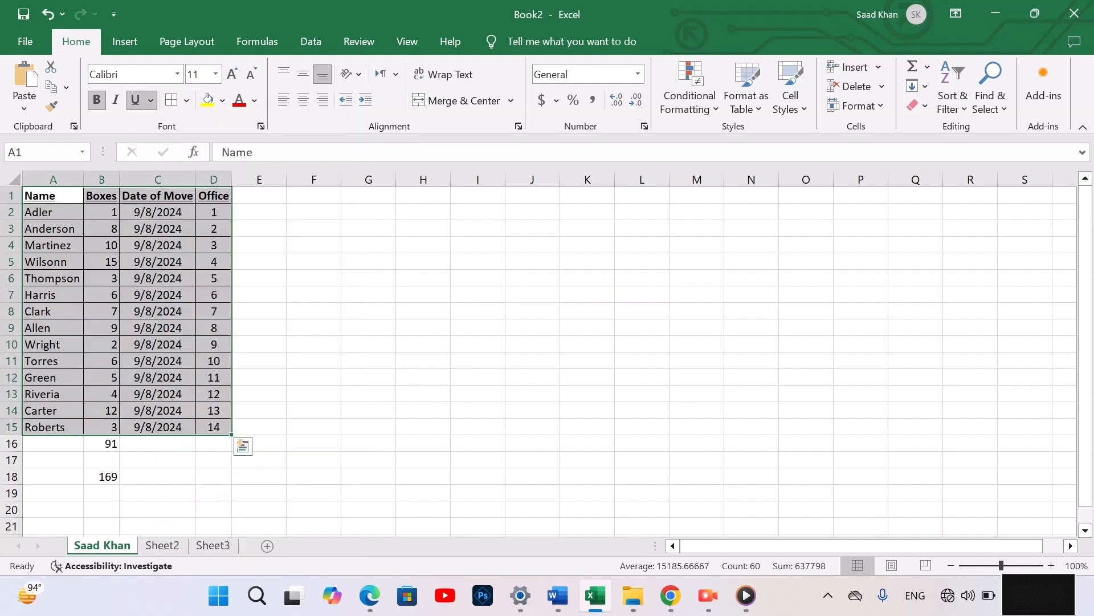
click(162, 545)
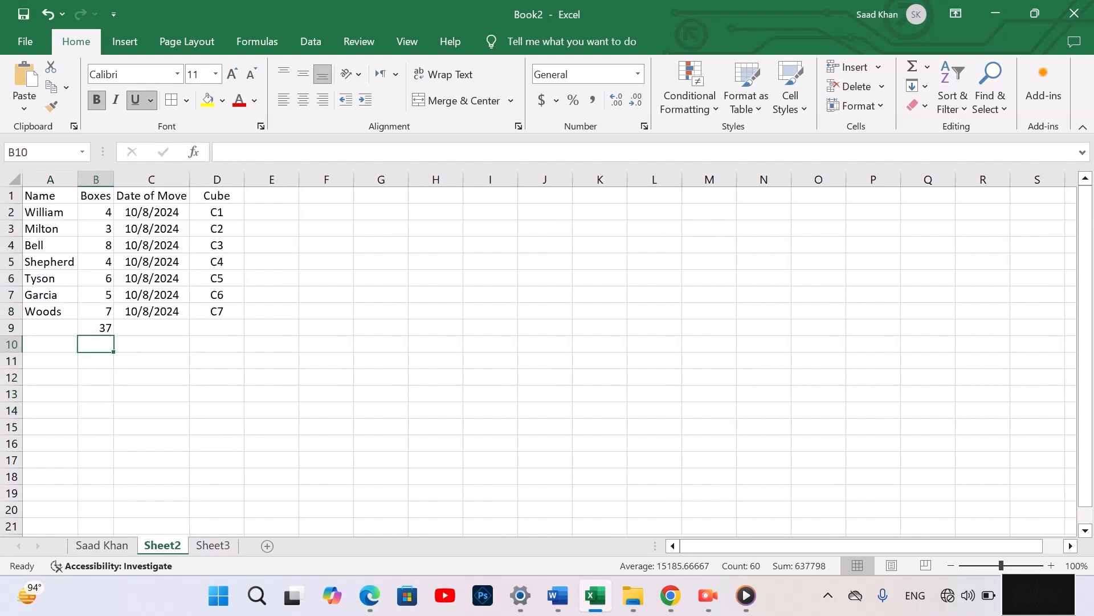
click(213, 545)
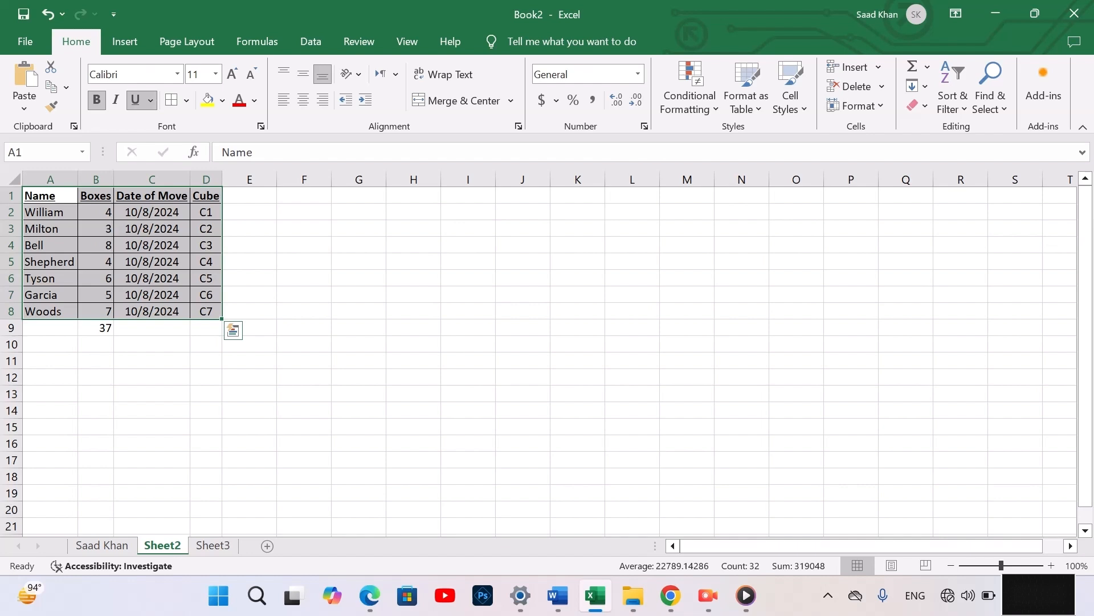
click(152, 477)
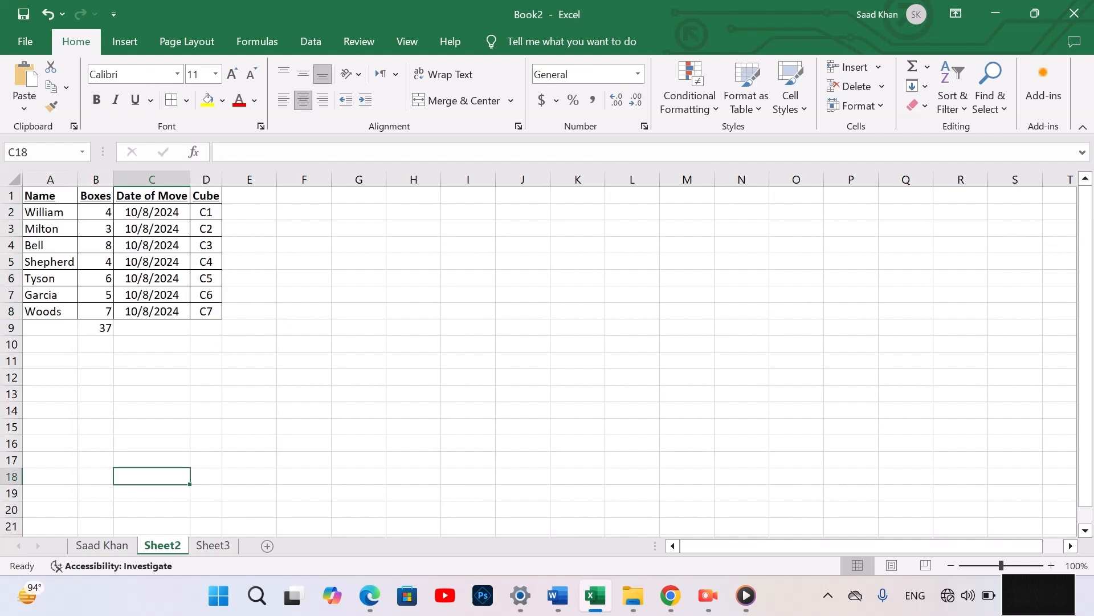
click(102, 545)
click(157, 493)
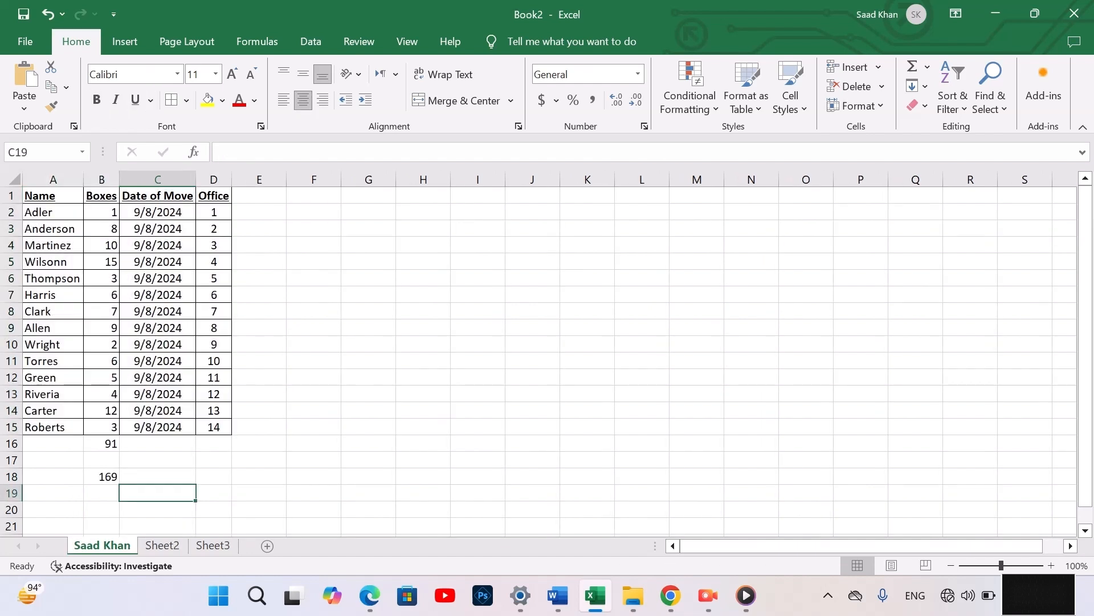